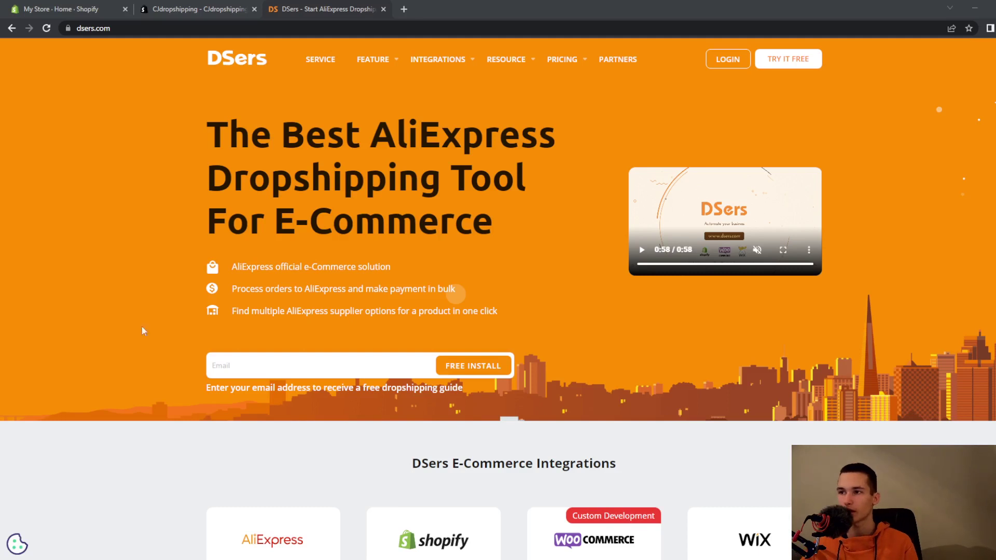
Search the Shopify App Store for 'dsers' from the admin's Add apps panel.
scroll(630, 320, "down", 5)
scroll(821, 410, "up", 5)
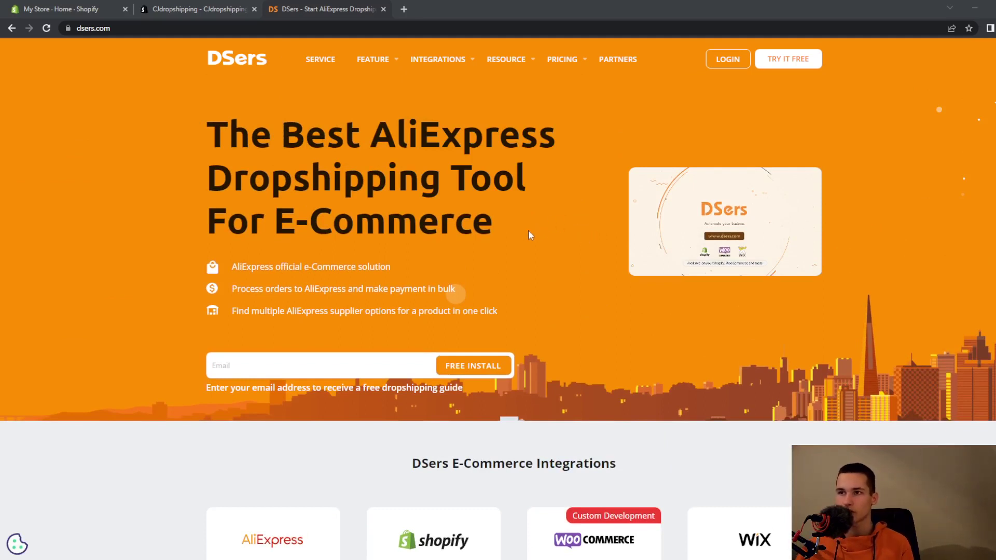
scroll(528, 235, "down", 10)
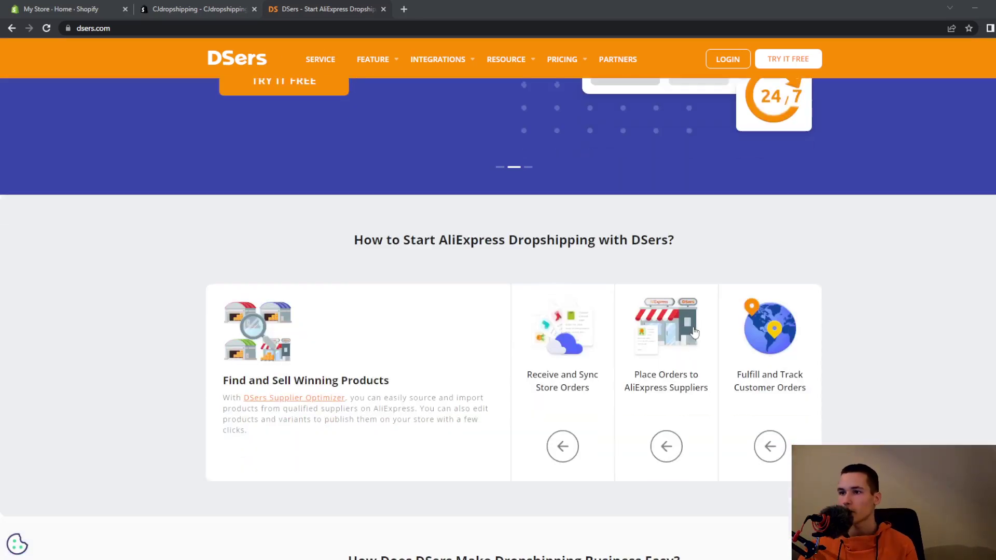
scroll(693, 332, "down", 10)
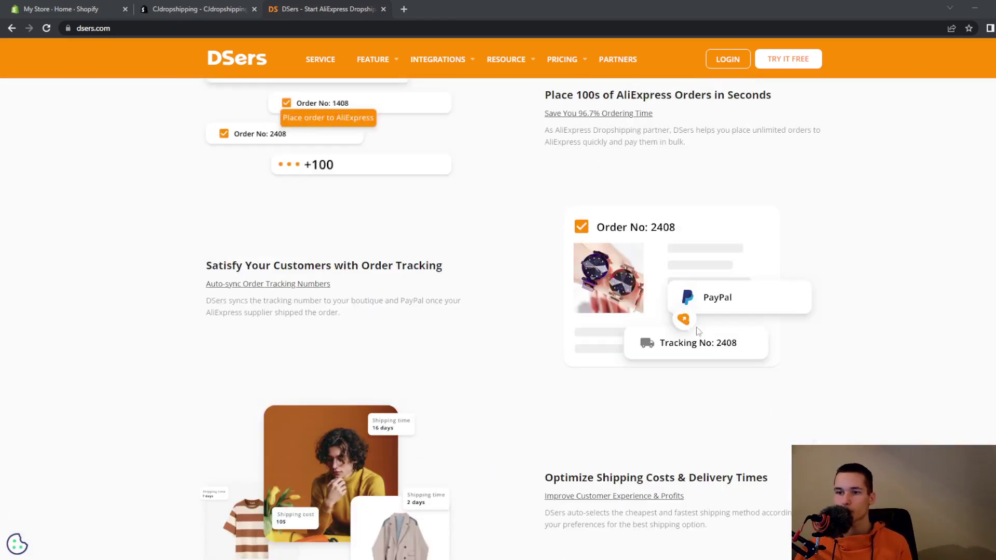
scroll(829, 402, "up", 20)
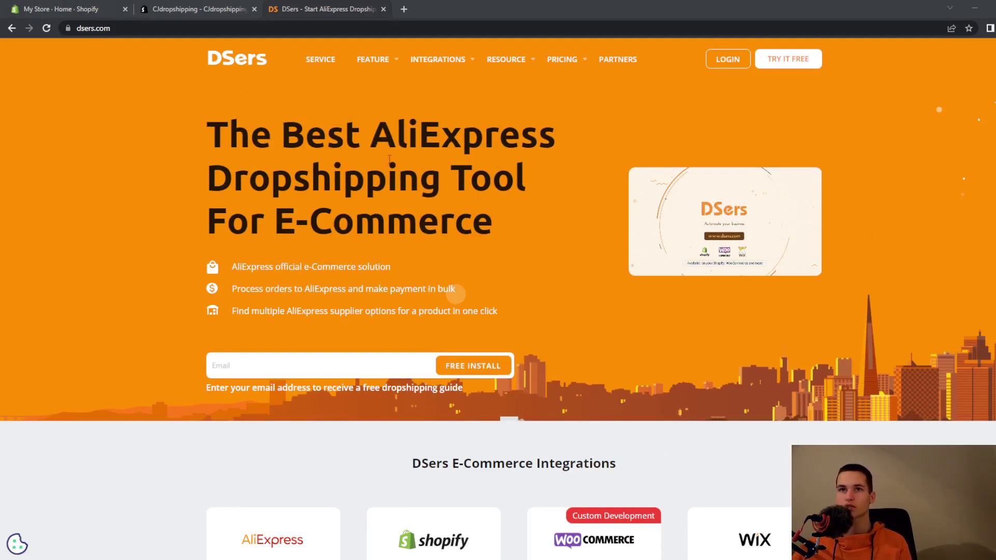
left_click(80, 7)
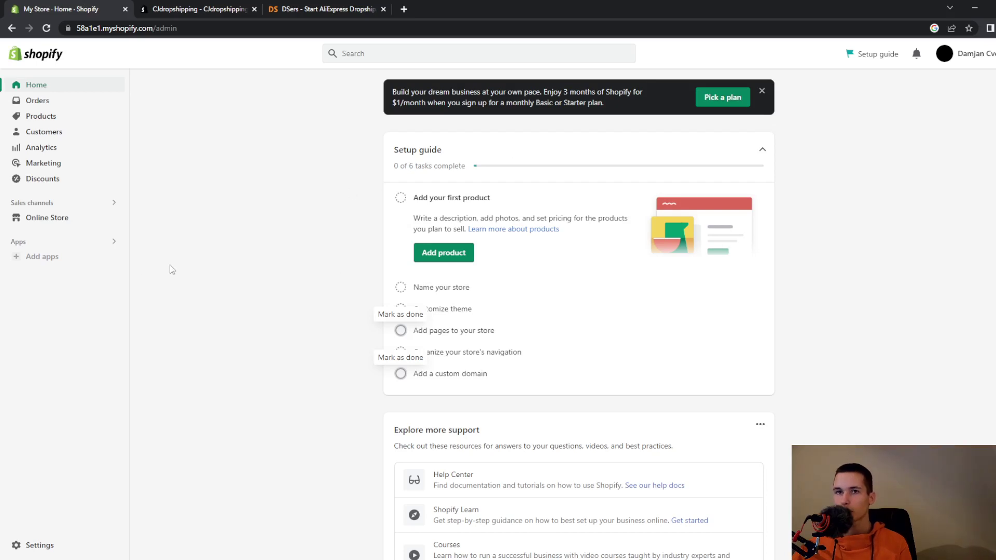
left_click(47, 256)
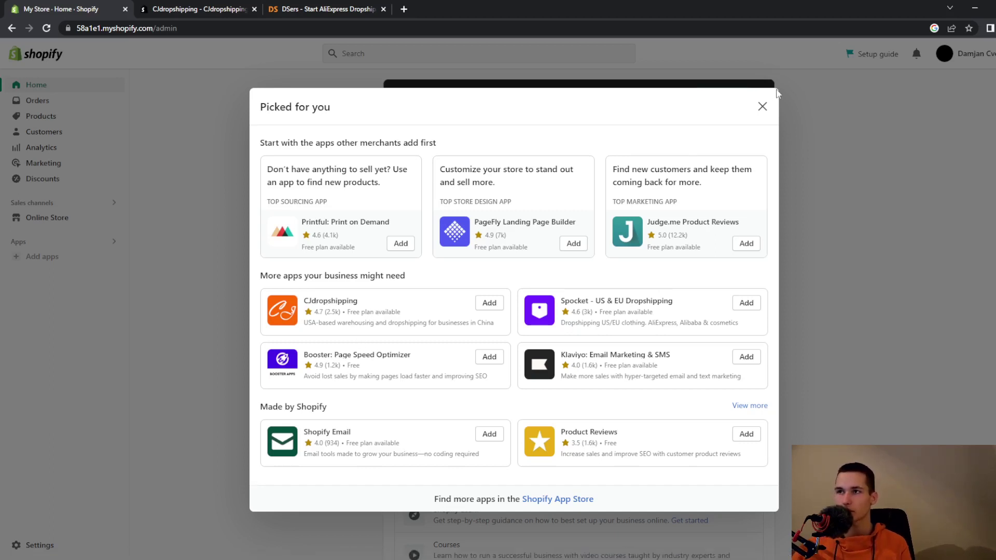
left_click(761, 106)
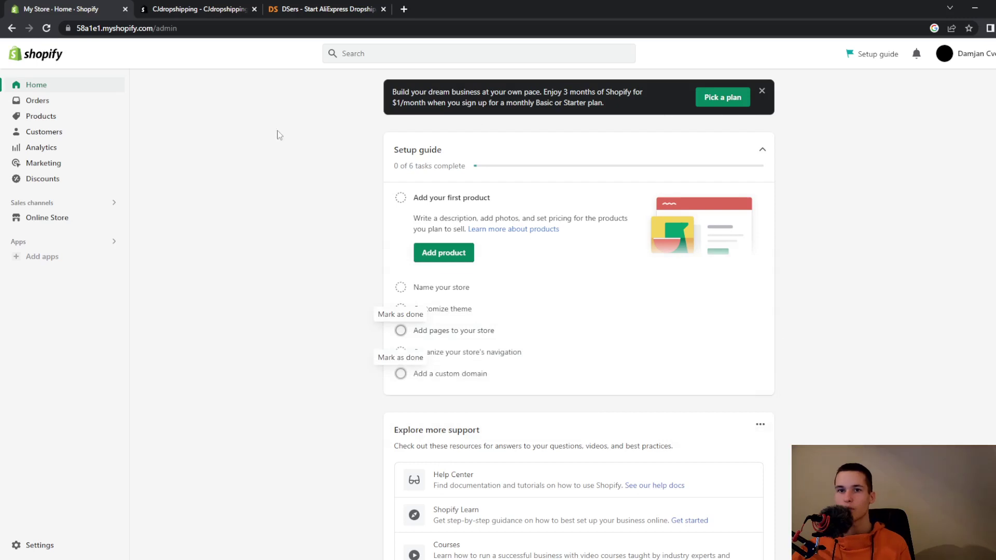
left_click(46, 245)
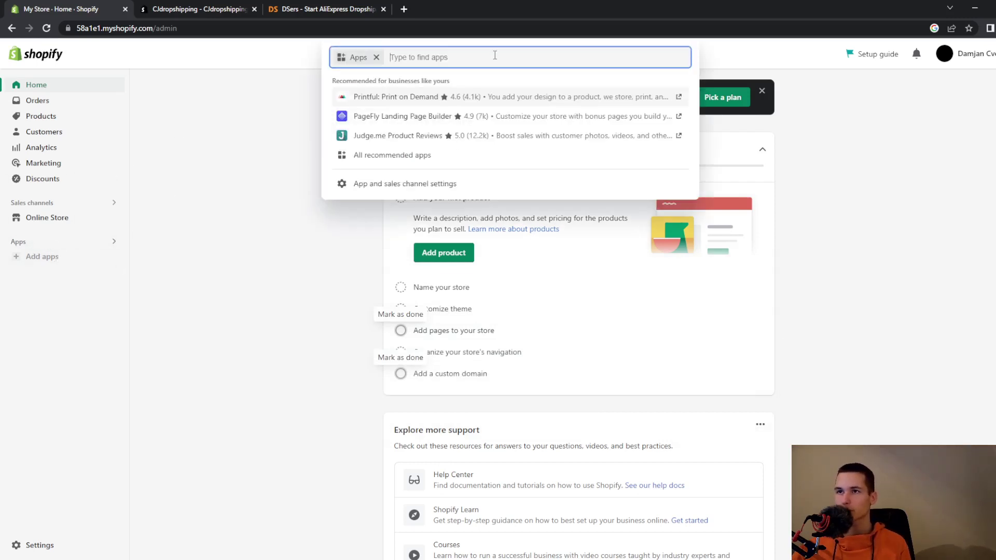
type("dsers")
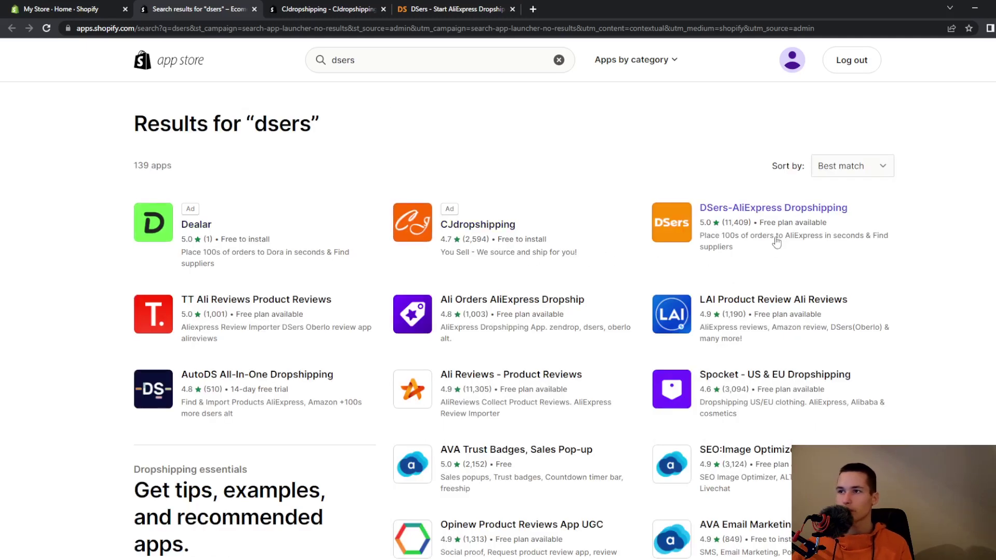
Open the DSers-AliExpress Dropshipping listing from the search results.
scroll(695, 251, "down", 1)
scroll(695, 252, "up", 1)
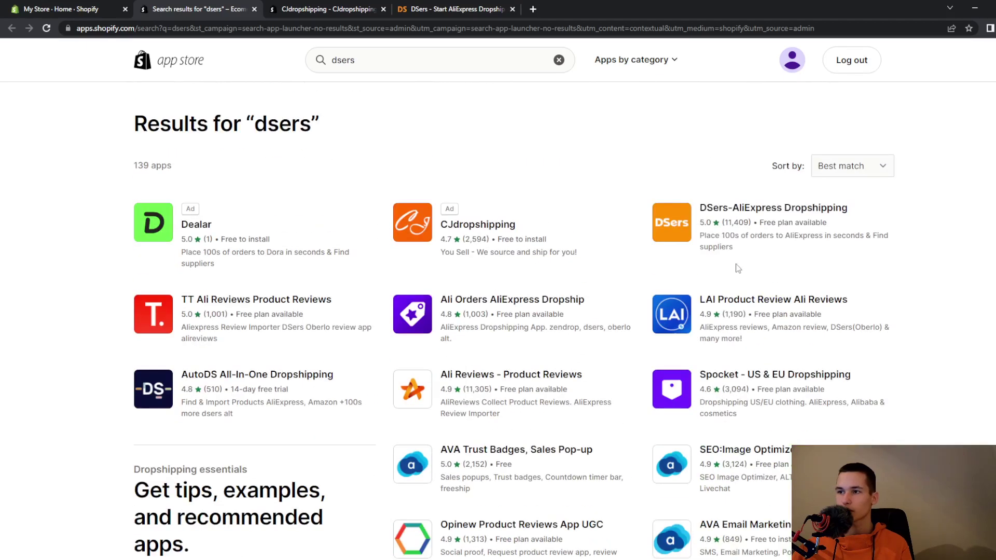
left_click_drag(725, 223, 731, 224)
left_click(749, 228)
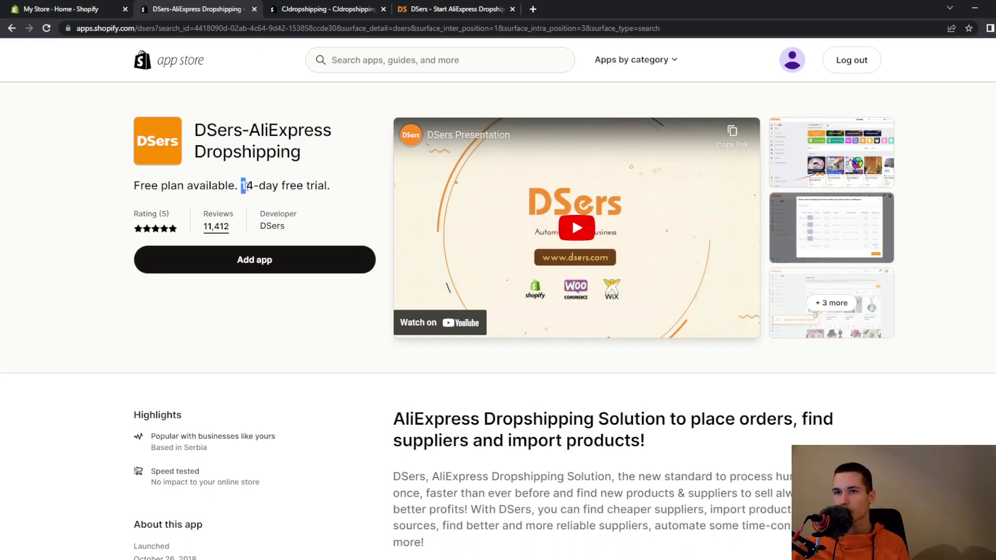
Review the DSers Free basic, ADVANCED and PRO pricing plans and the reviews section.
left_click_drag(242, 185, 304, 186)
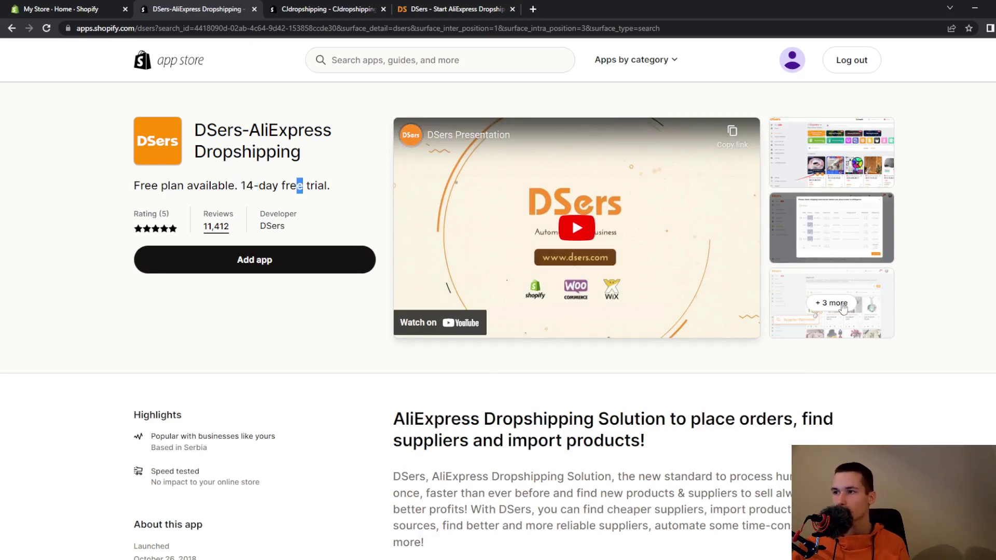
scroll(864, 337, "down", 5)
scroll(845, 330, "up", 5)
scroll(846, 330, "down", 12)
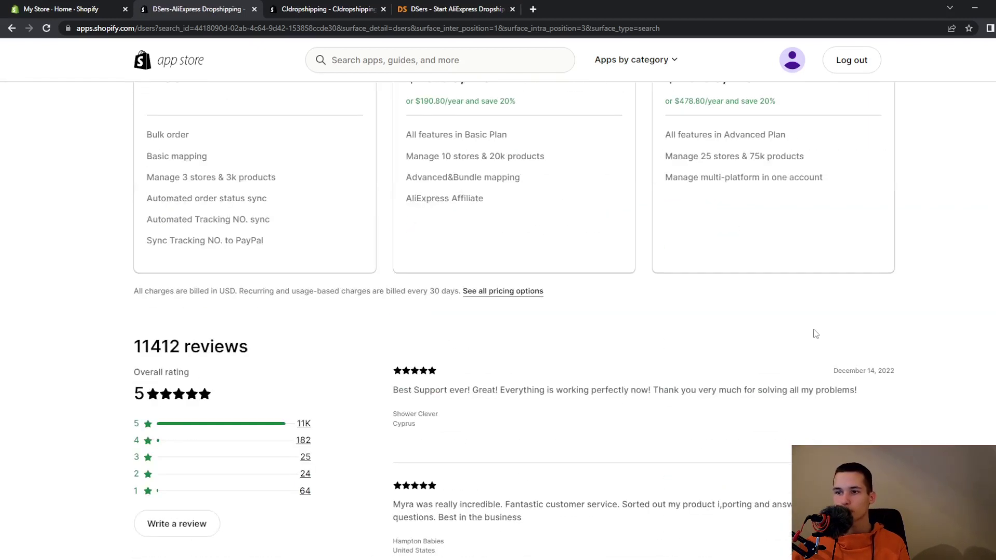
scroll(824, 334, "up", 3)
left_click_drag(406, 216, 497, 230)
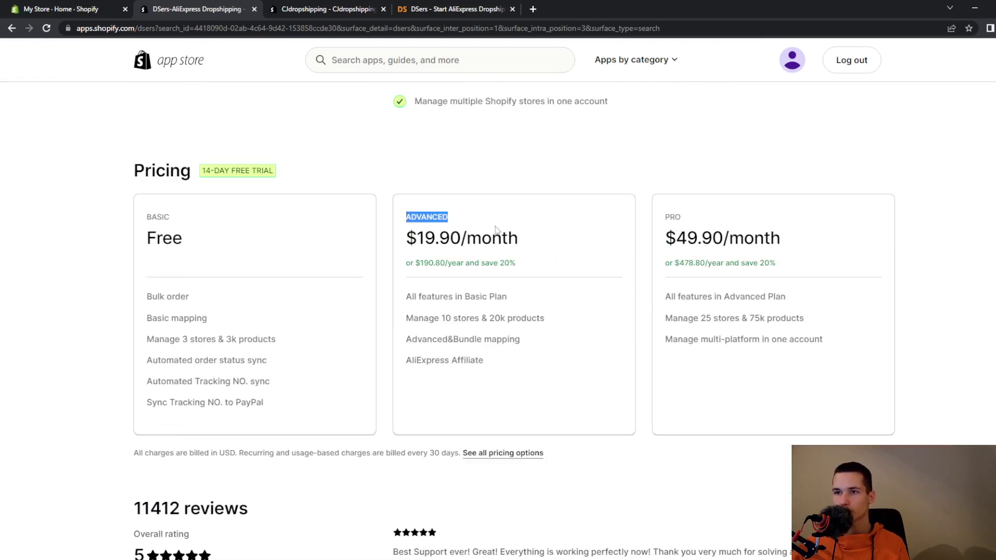
left_click(483, 236)
double_click(672, 217)
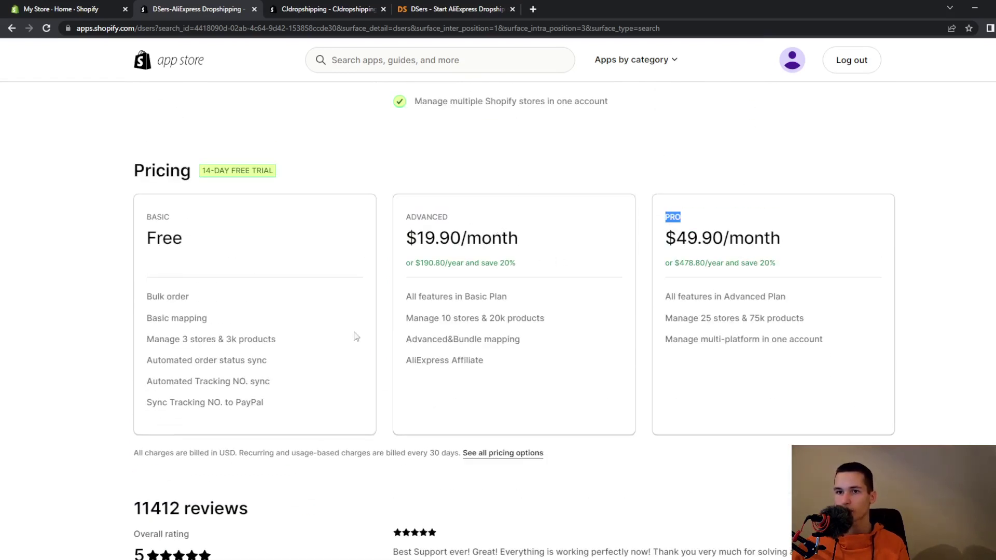
left_click_drag(183, 238, 132, 232)
left_click(287, 257)
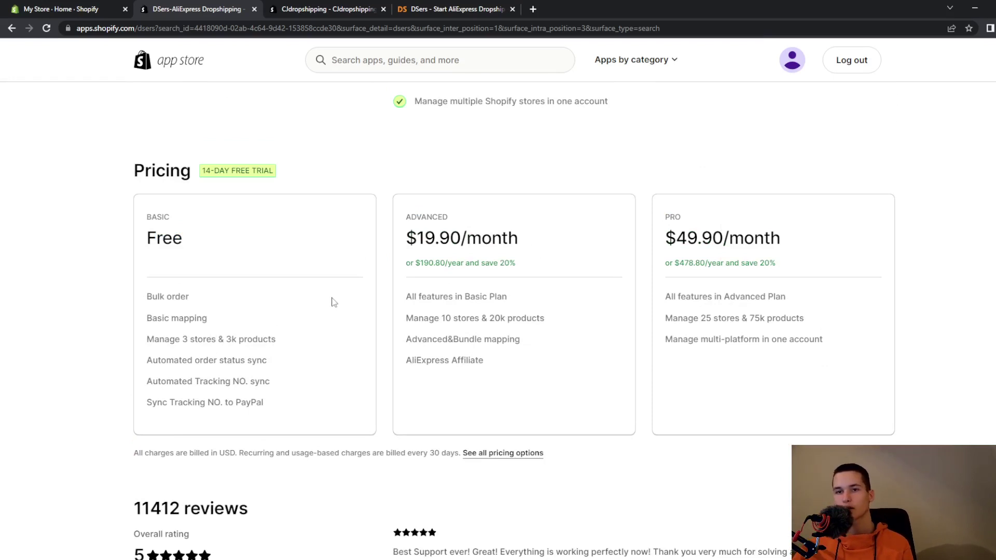
scroll(485, 313, "down", 5)
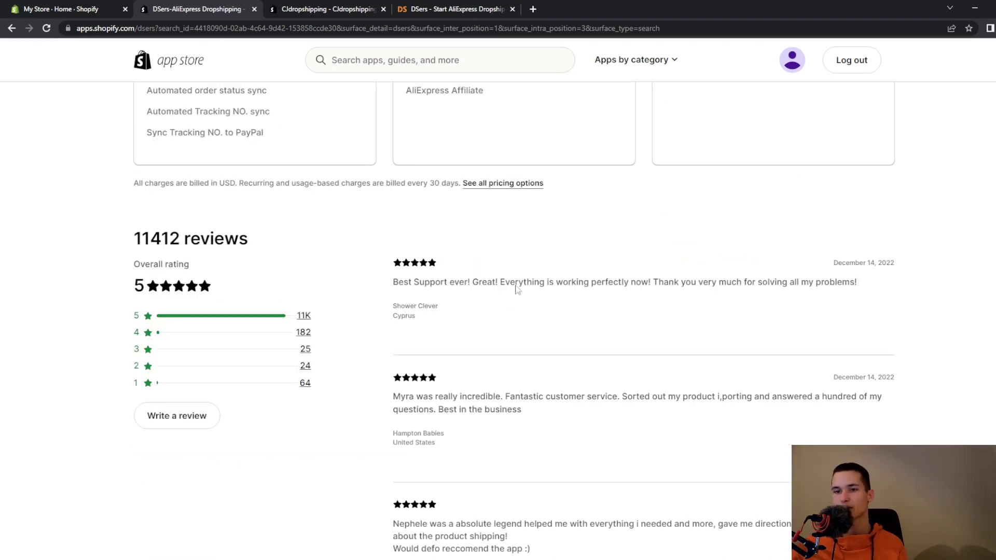
scroll(568, 271, "up", 10)
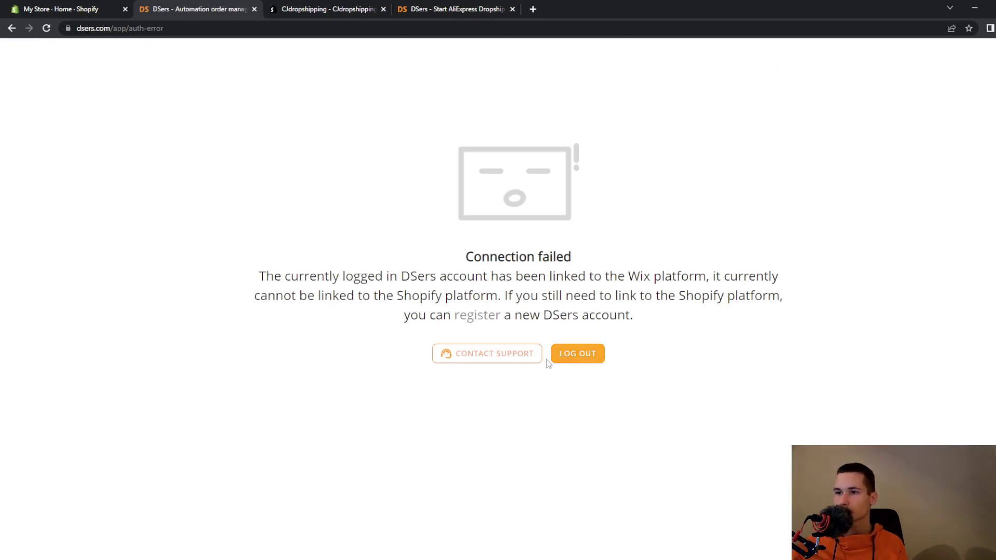
Log out of the Wix-linked DSers account and autofill the saved login email.
left_click(567, 357)
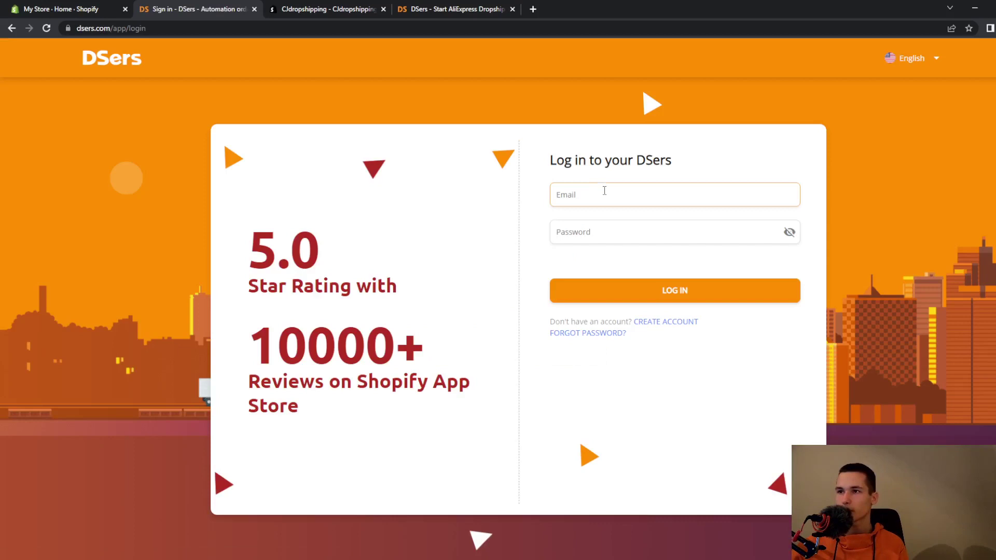
left_click(621, 192)
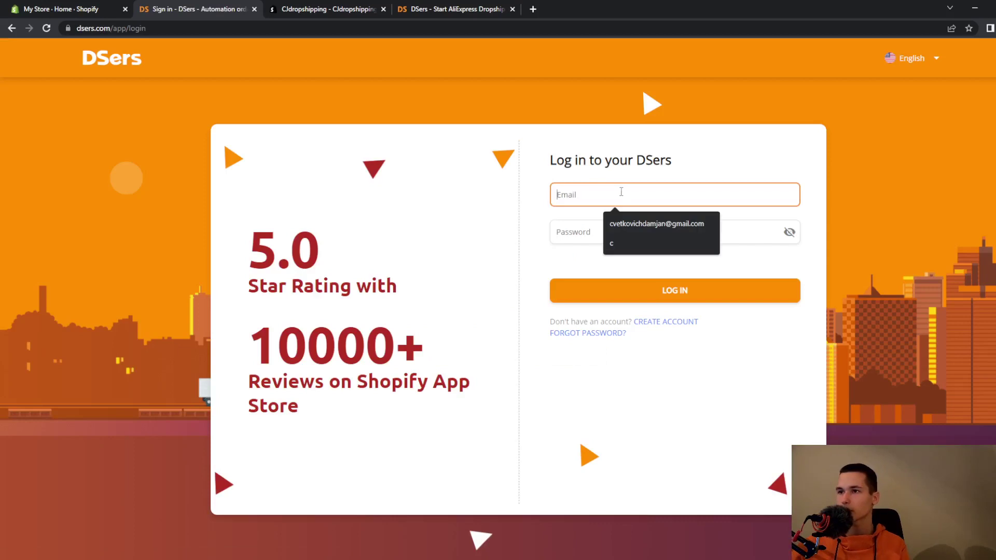
left_click(642, 222)
left_click(626, 231)
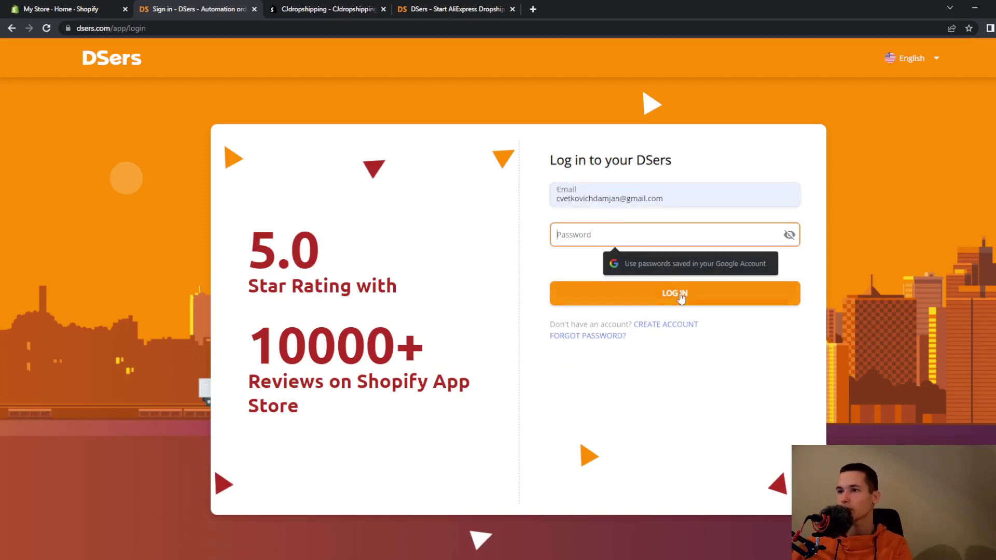
Attempt to register a new DSers account with the saved email and a password.
left_click(674, 325)
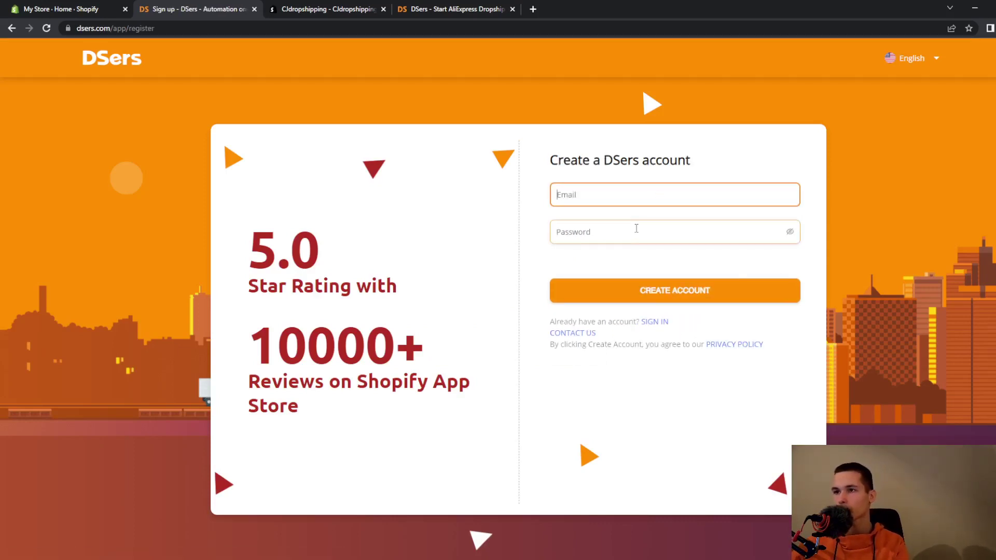
type("c")
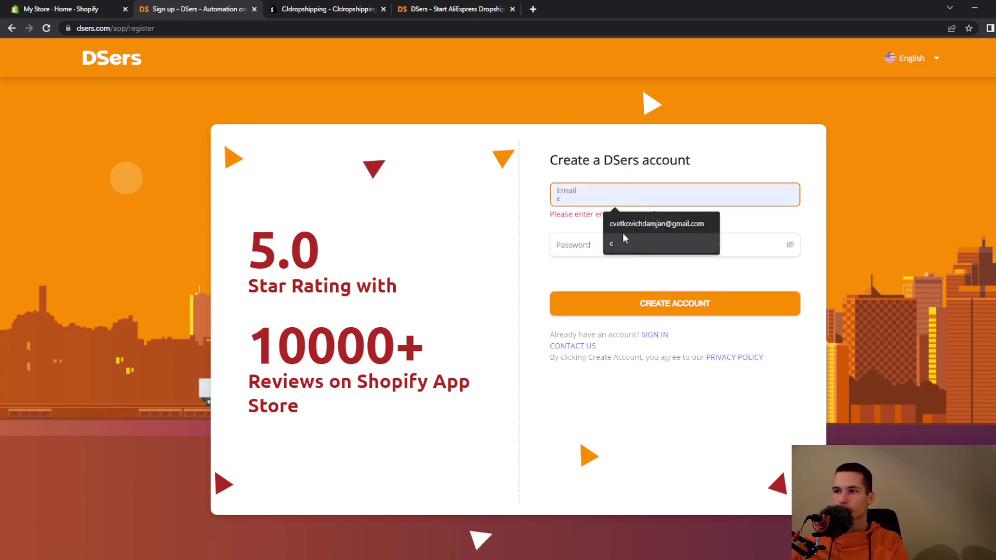
left_click(638, 223)
left_click(626, 232)
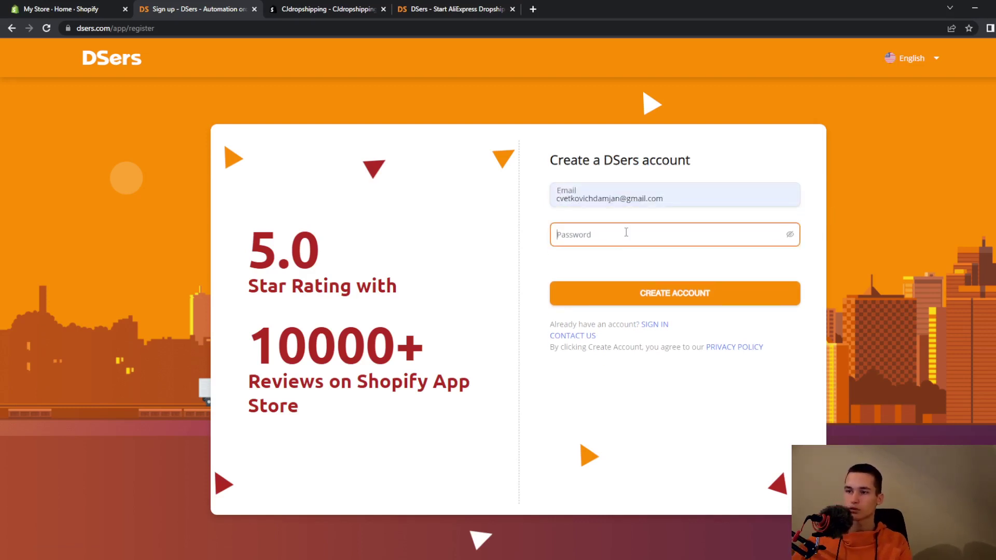
type("•••••")
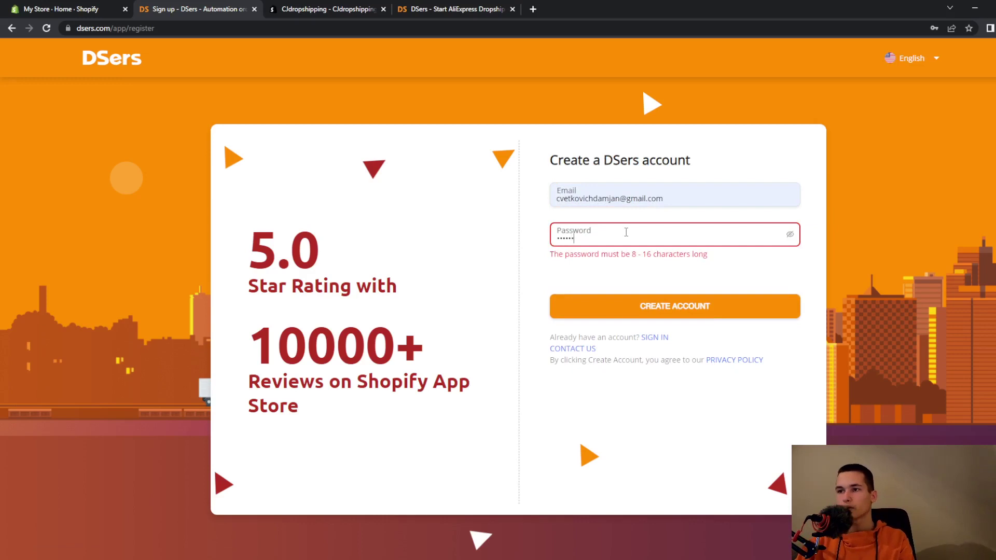
type("••")
key("Return")
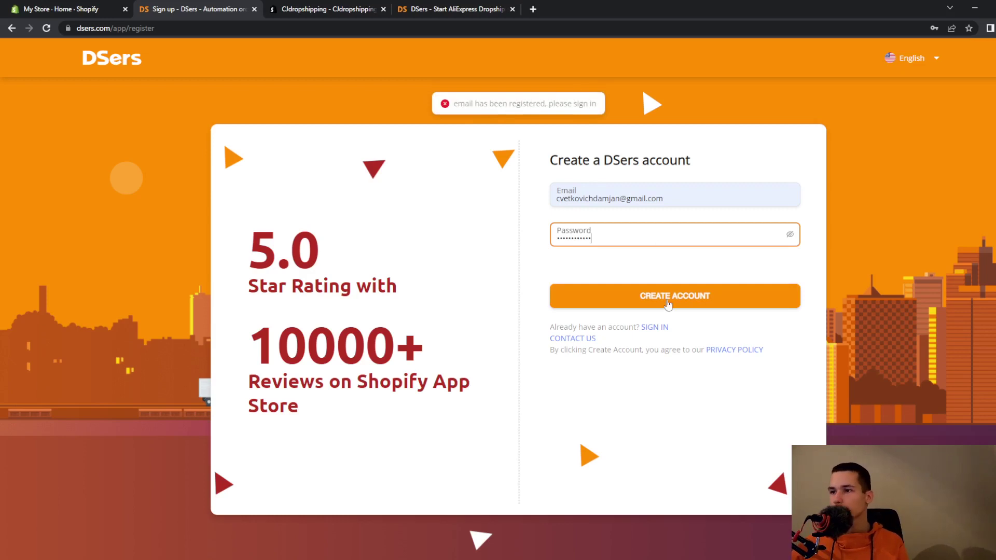
Return to sign-in and log in to DSers with the registered email and password.
left_click(655, 326)
left_click(617, 172)
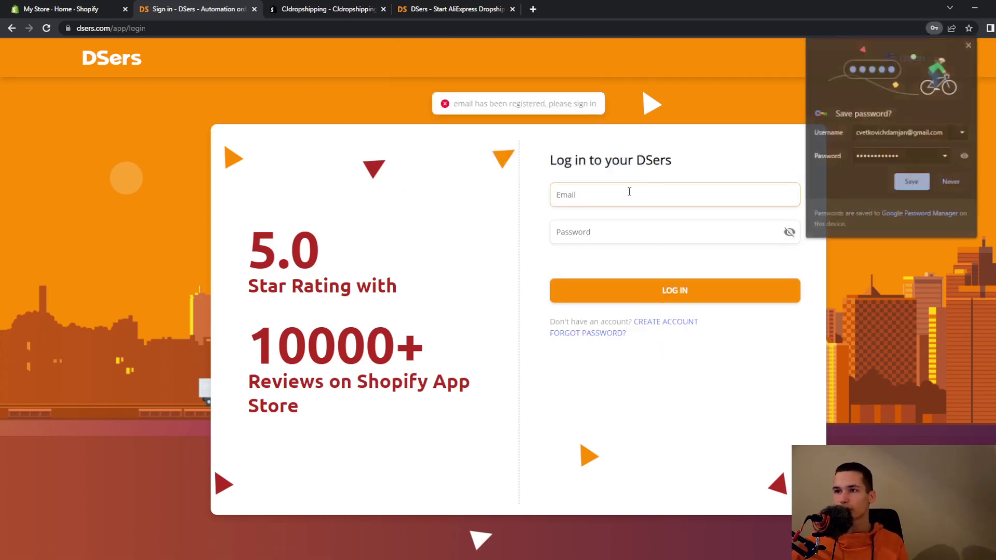
left_click(628, 192)
left_click(630, 223)
left_click(629, 237)
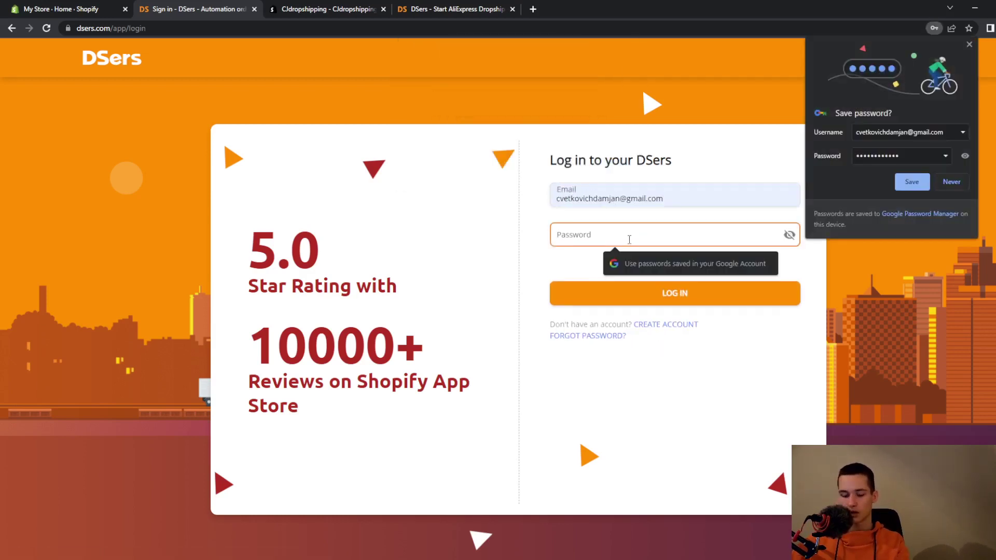
type("•••••")
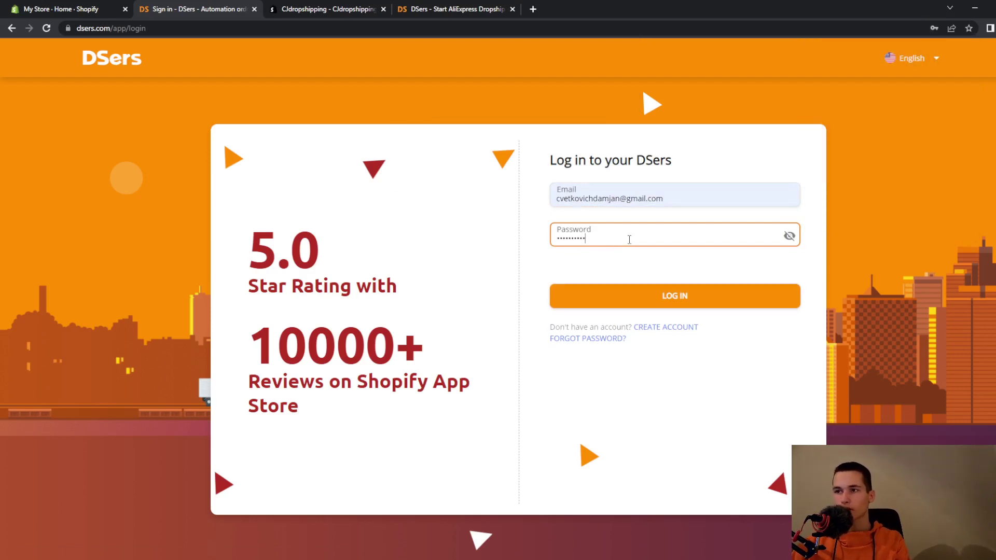
key("Return")
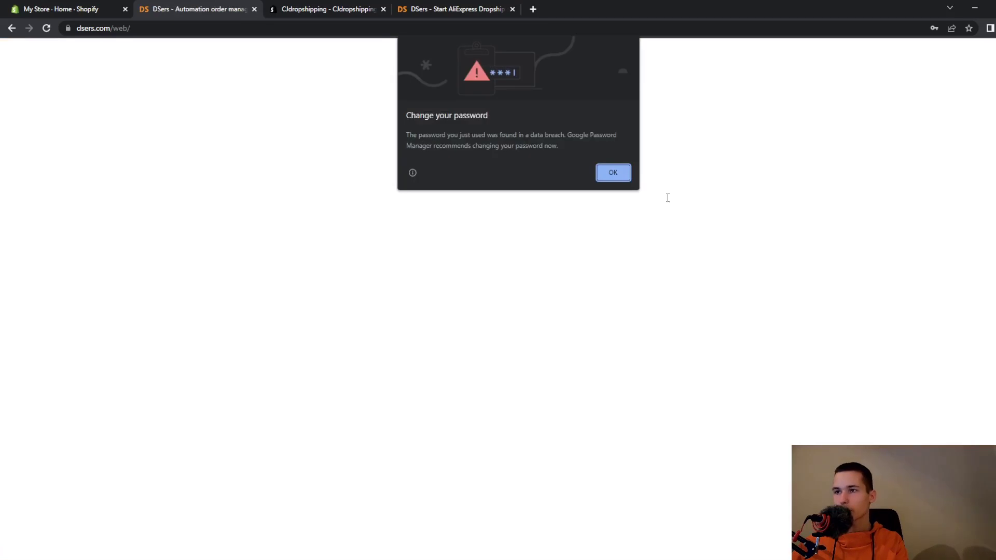
Dismiss the browser password prompts and choose RESELECT WIX SITE to relink the Wix store.
left_click(617, 172)
left_click(951, 182)
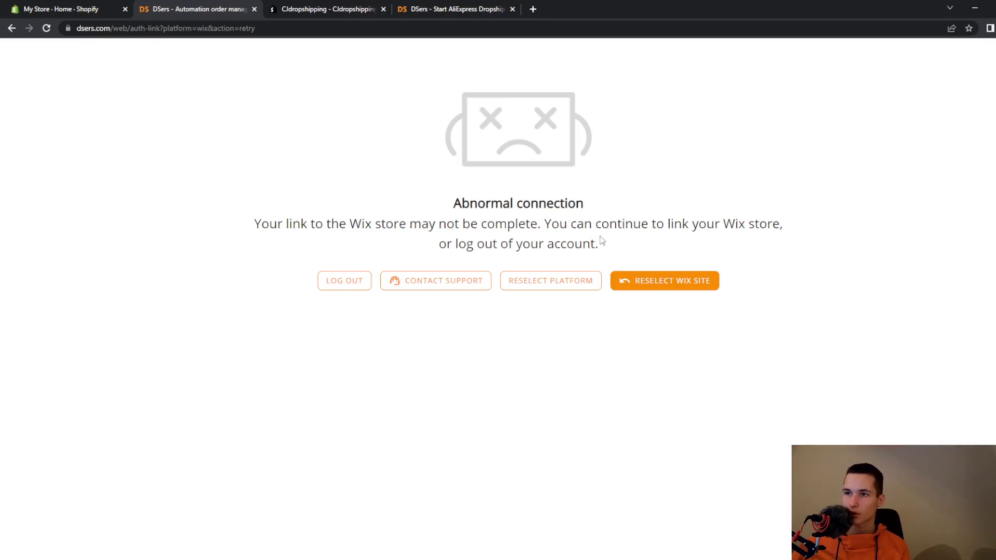
left_click(639, 280)
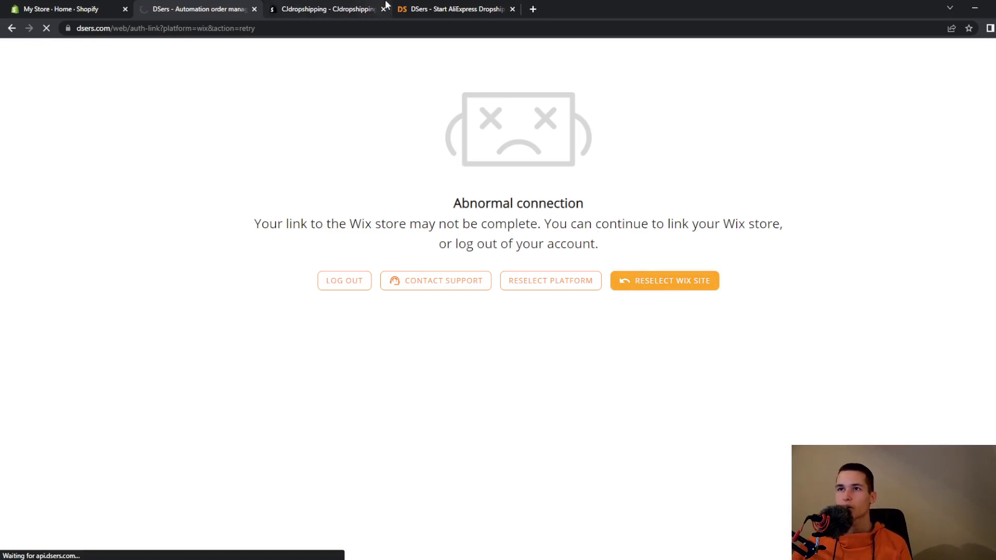
left_click(454, 6)
Add and install CJdropshipping from the Shopify admin's recommended apps.
left_click(355, 6)
left_click(210, 6)
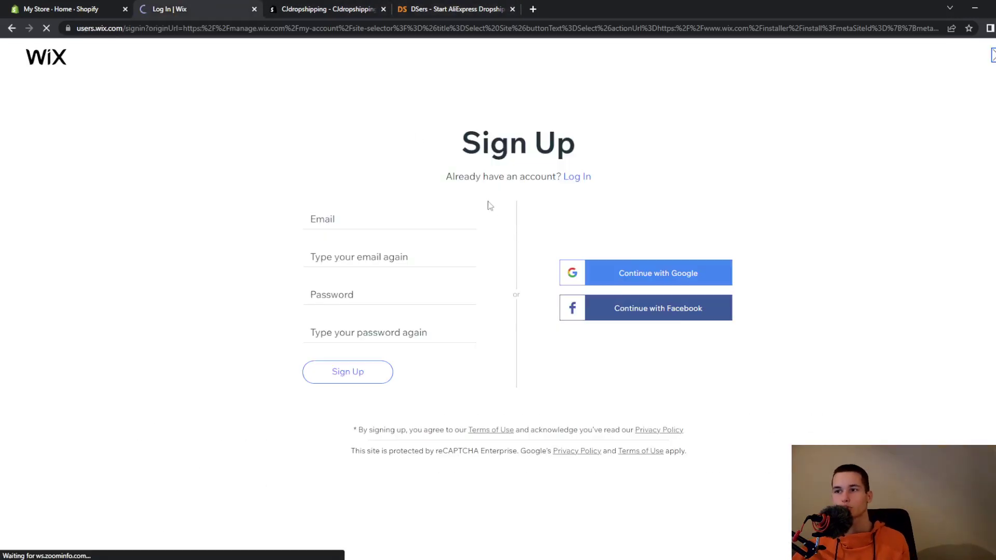
left_click(58, 6)
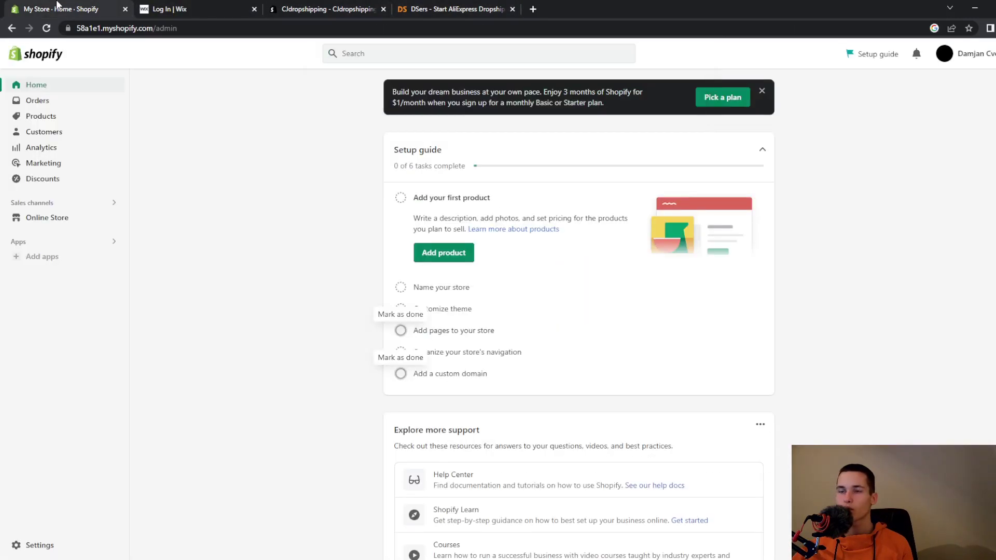
left_click(95, 257)
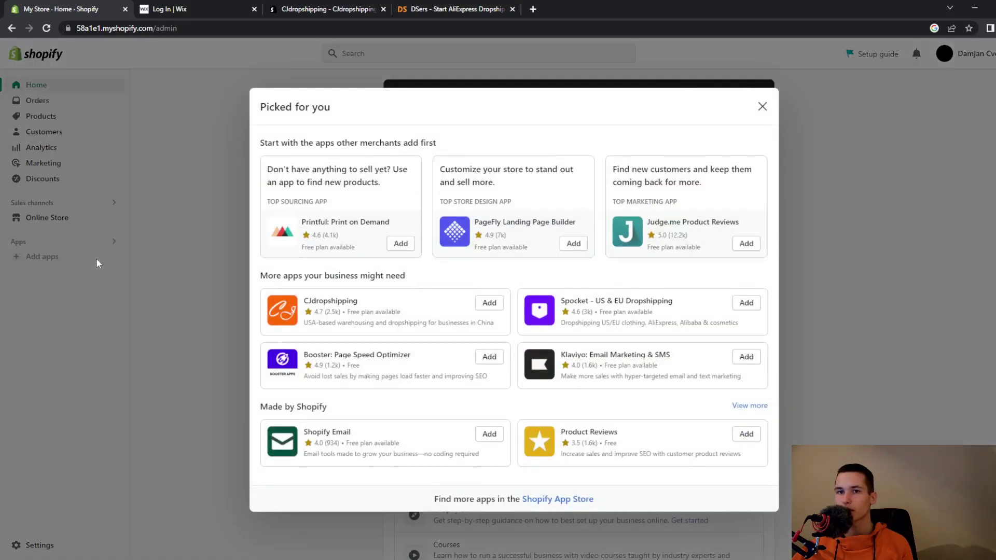
left_click(83, 240)
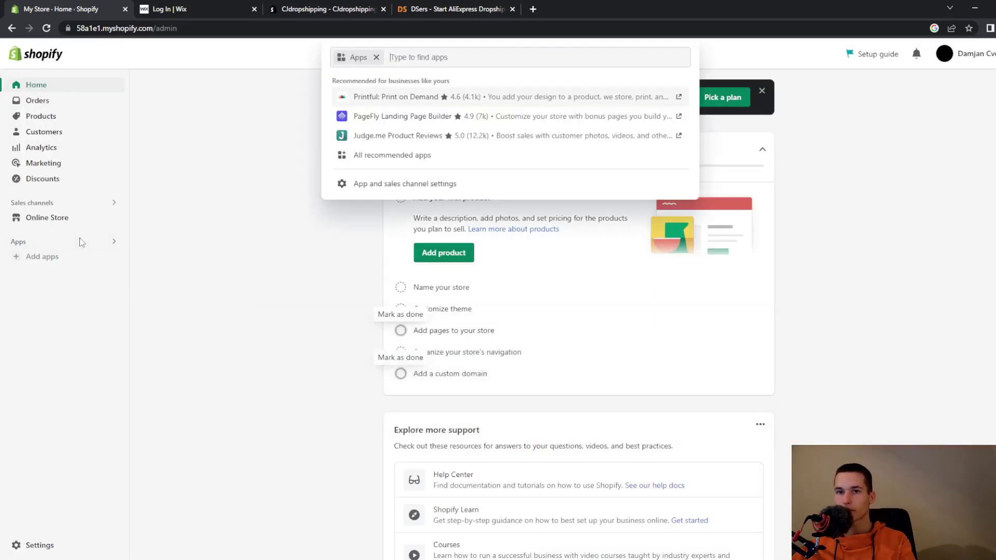
left_click(63, 258)
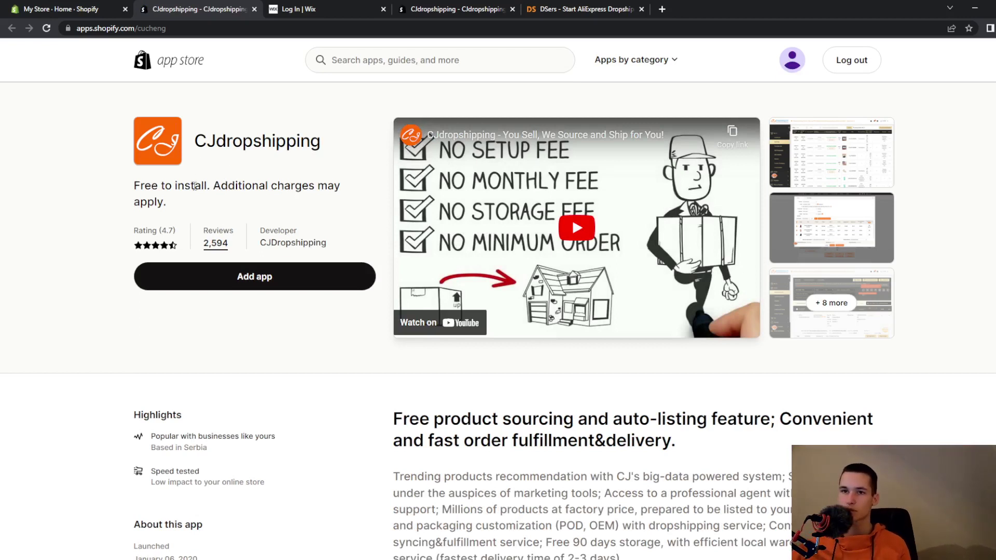
left_click(273, 275)
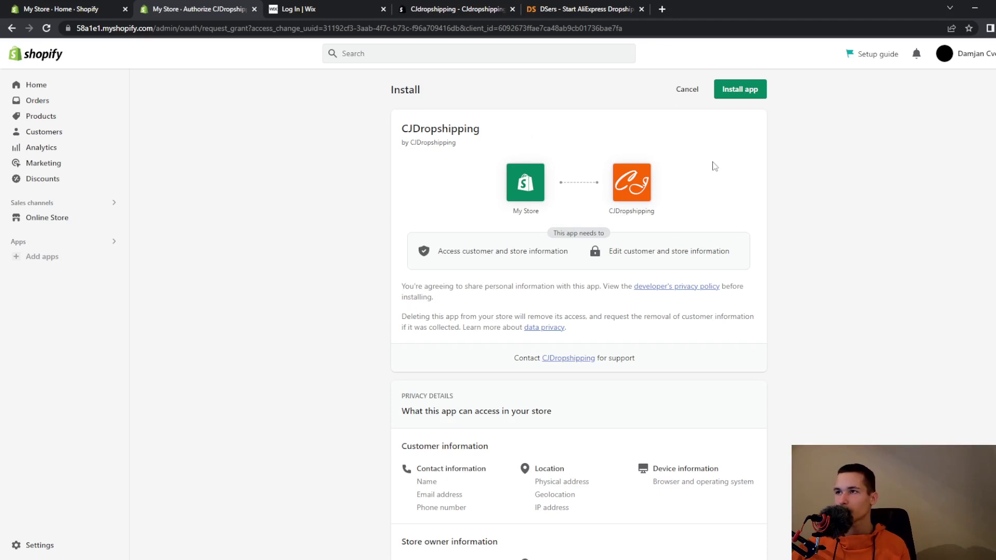
left_click(754, 90)
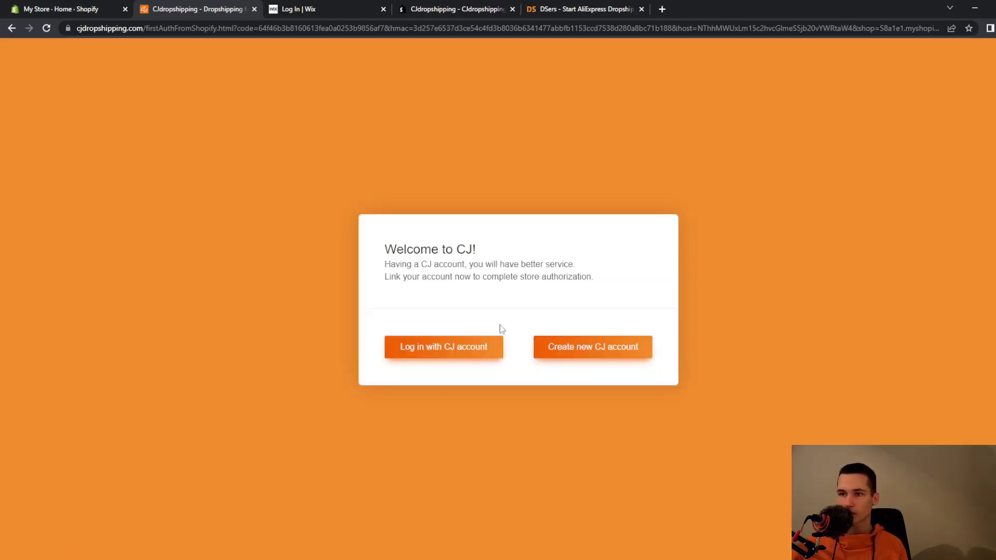
Create a new CJ account by signing up with Google and picking the Google account.
left_click(573, 349)
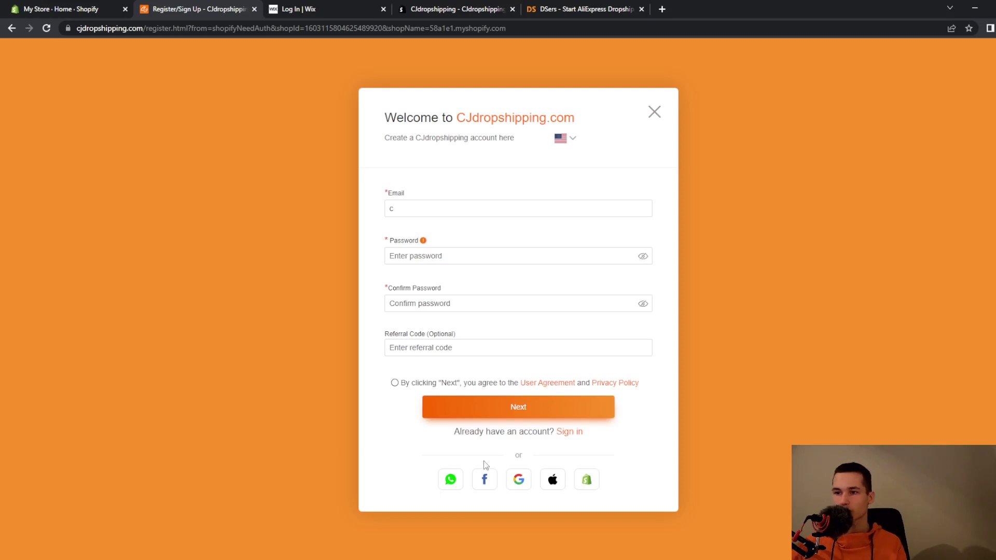
left_click(518, 479)
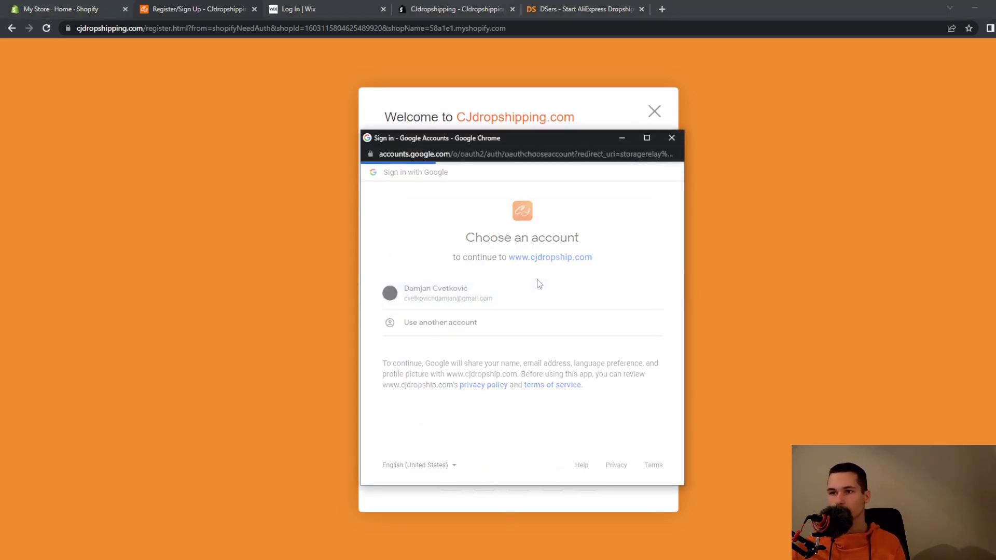
left_click(538, 280)
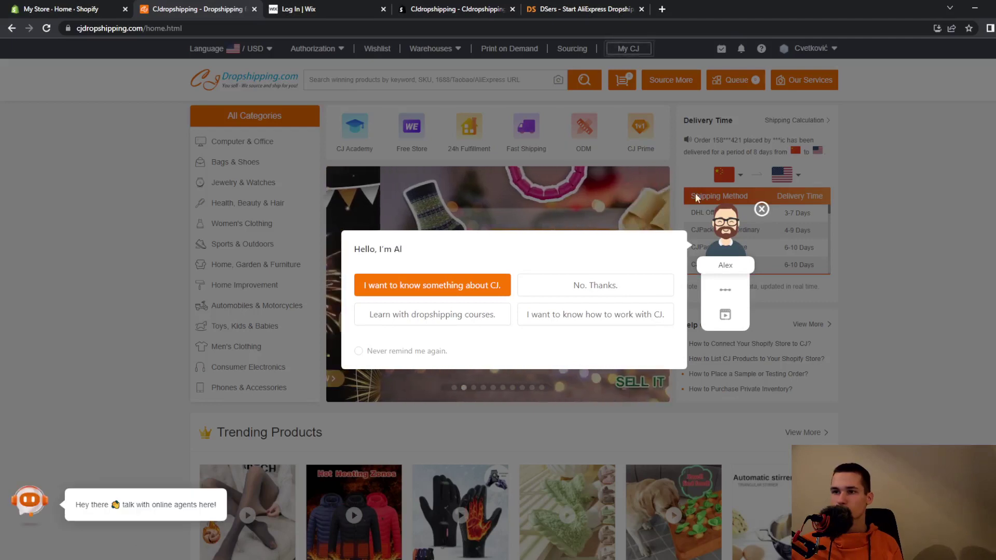
Close the AI assistant greeting and browse All Categories subcategories, ending on Computer & Office.
left_click(761, 209)
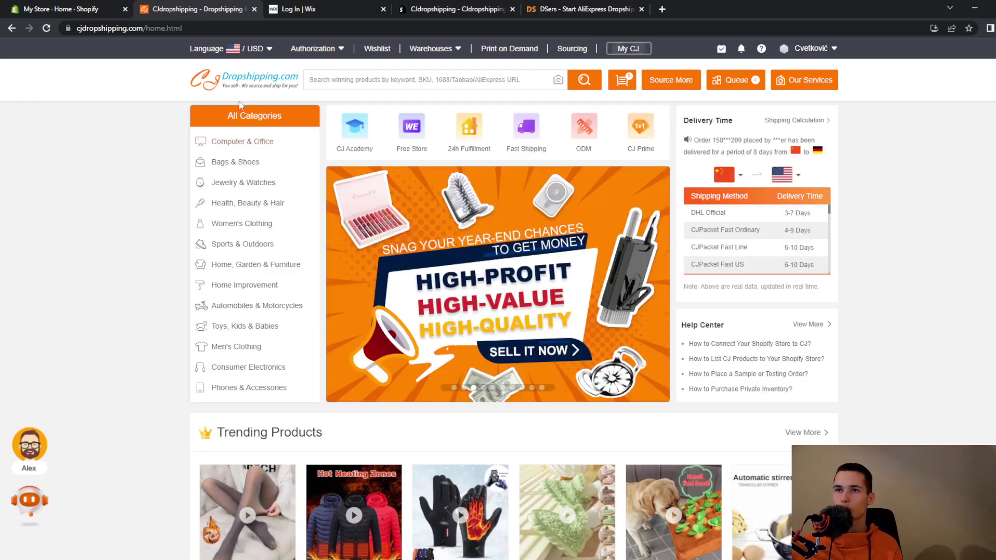
mouse_move(241, 140)
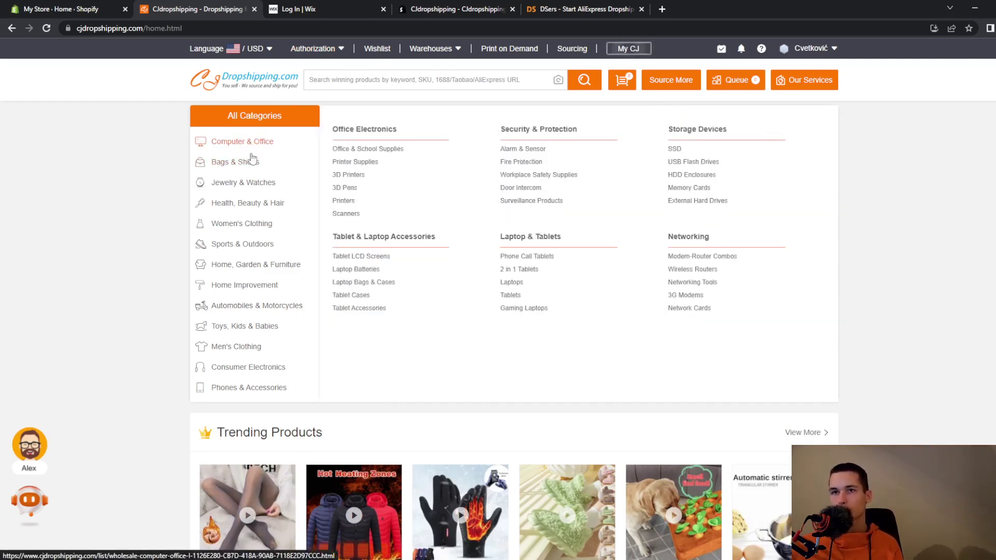
mouse_move(240, 189)
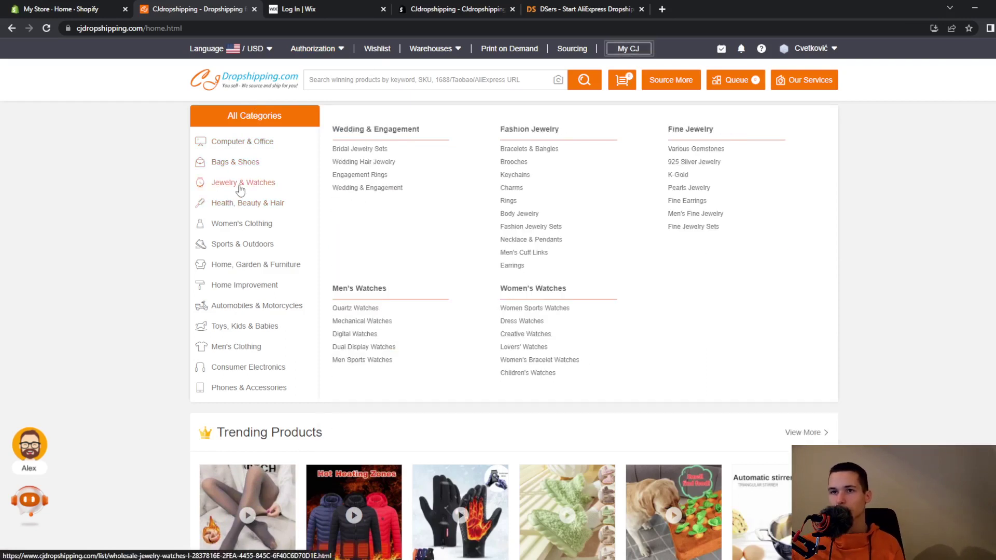
mouse_move(256, 251)
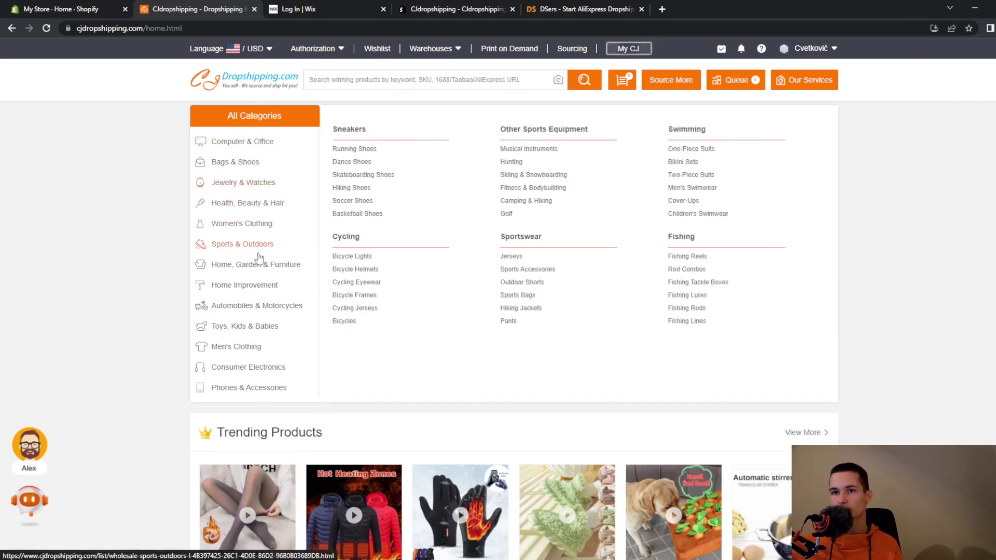
mouse_move(246, 165)
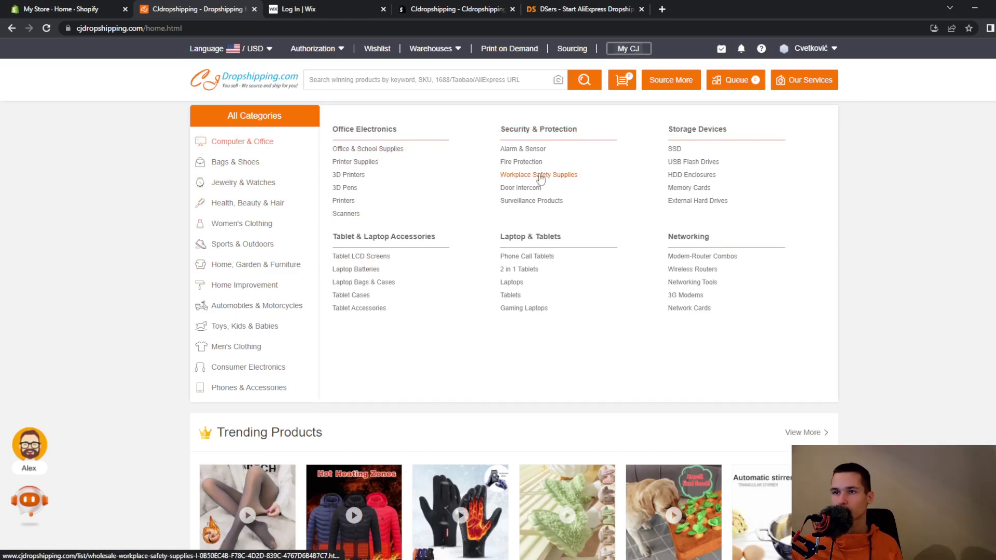
Open 3D Pens under Computer & Office and sort the products by Lists.
left_click(345, 188)
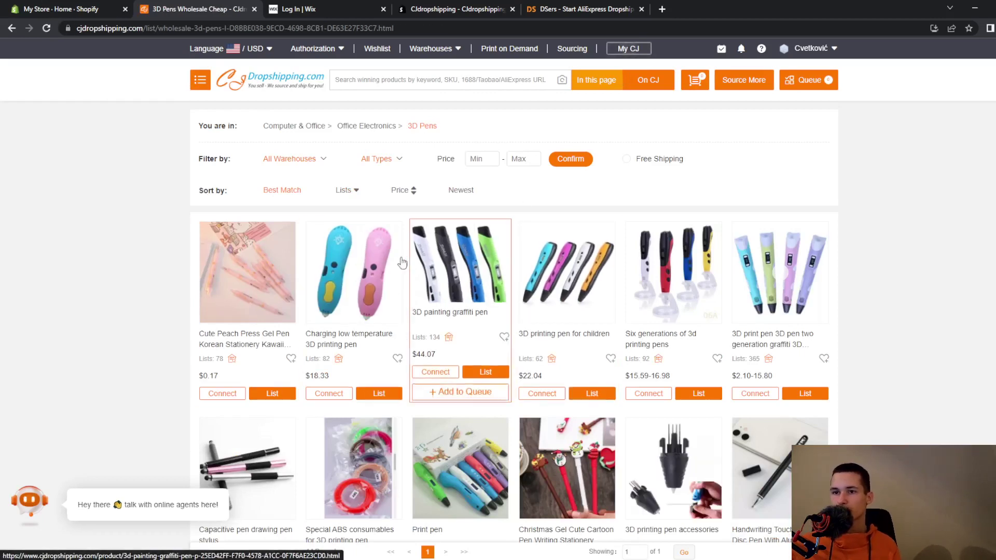
scroll(729, 259, "down", 5)
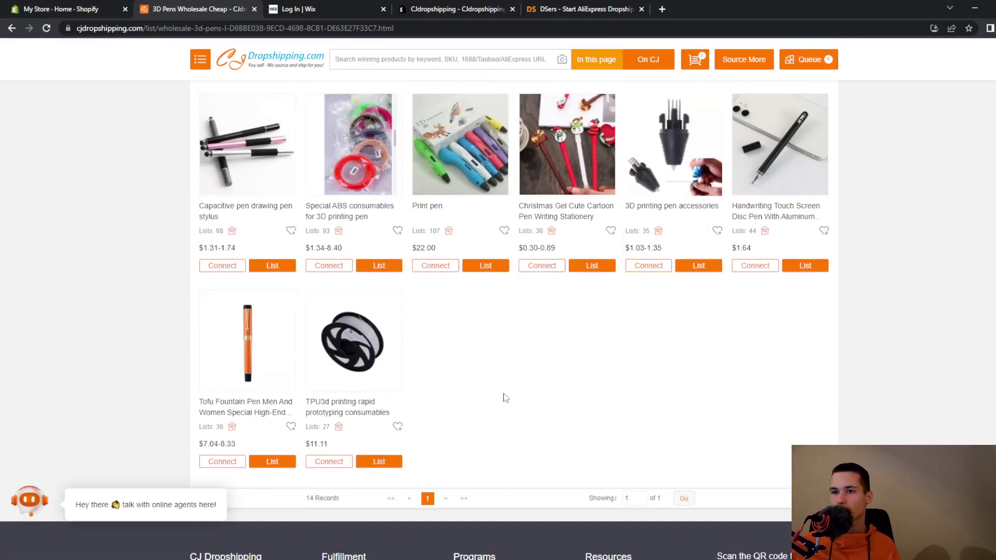
scroll(300, 235, "up", 5)
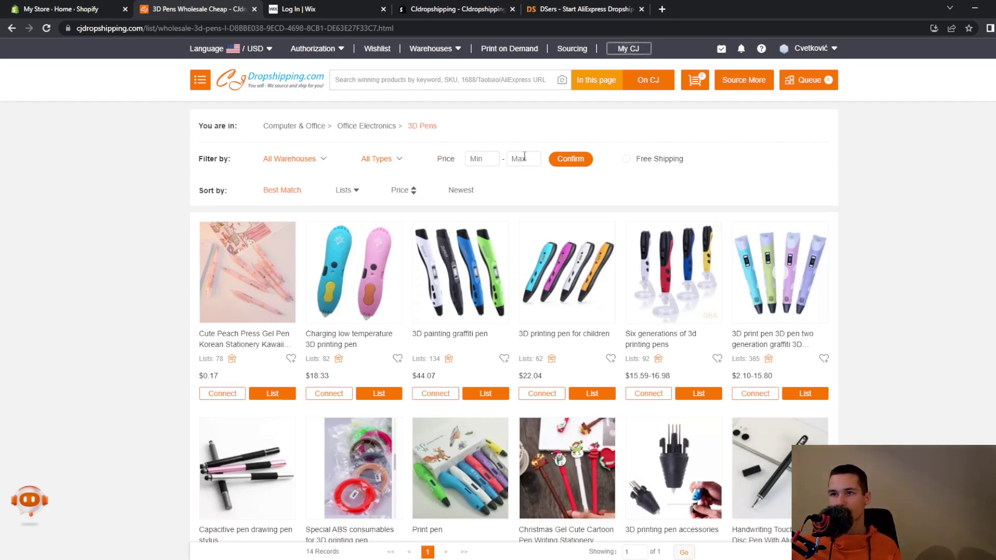
left_click(292, 193)
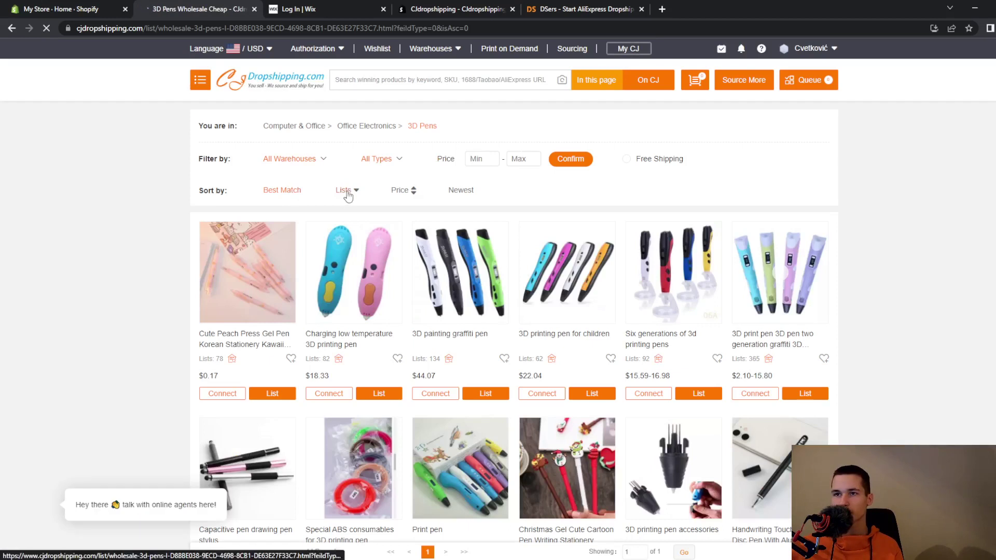
left_click(348, 194)
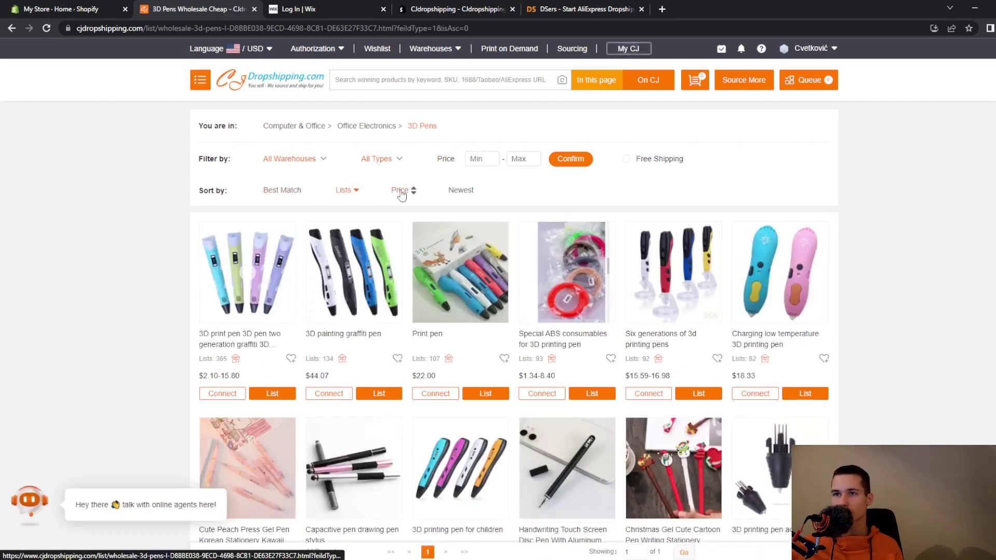
Check the Warehouses and Types filter dropdowns on the 3D Pens list.
left_click(342, 190)
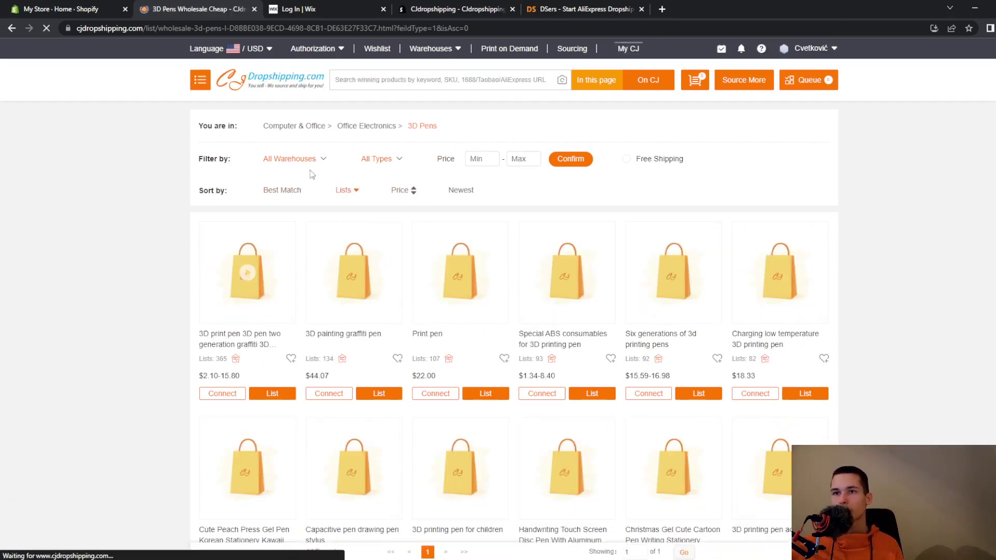
left_click(312, 161)
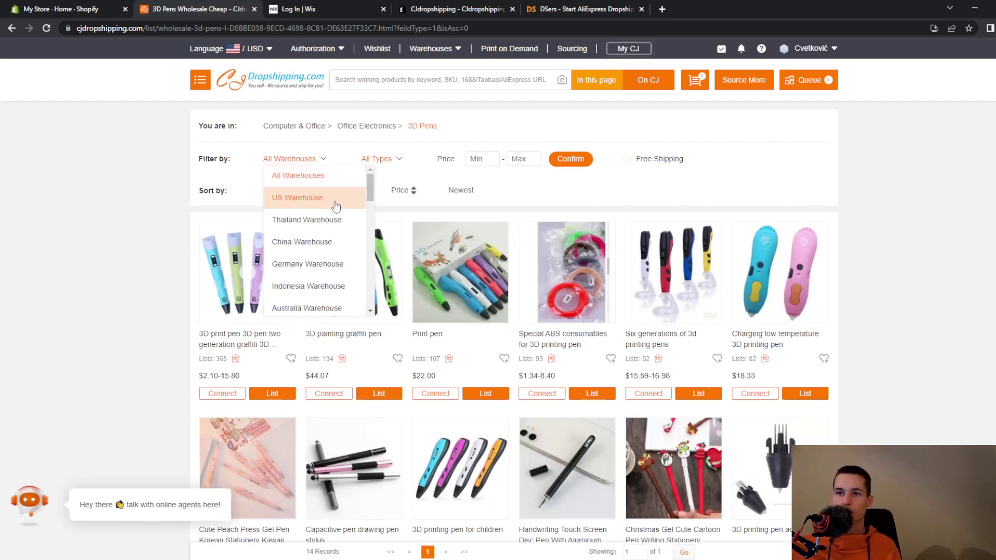
scroll(339, 215, "down", 2)
scroll(340, 215, "up", 3)
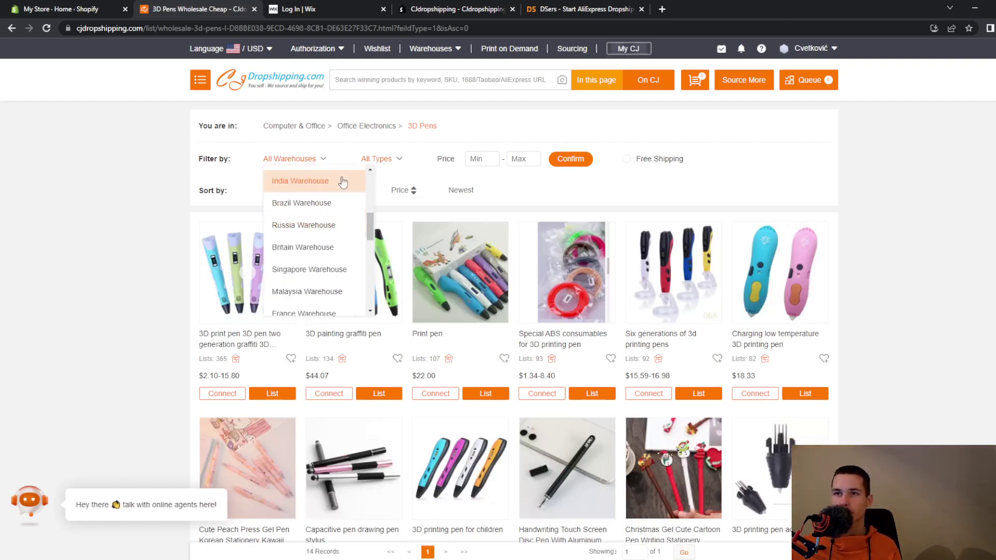
left_click(397, 164)
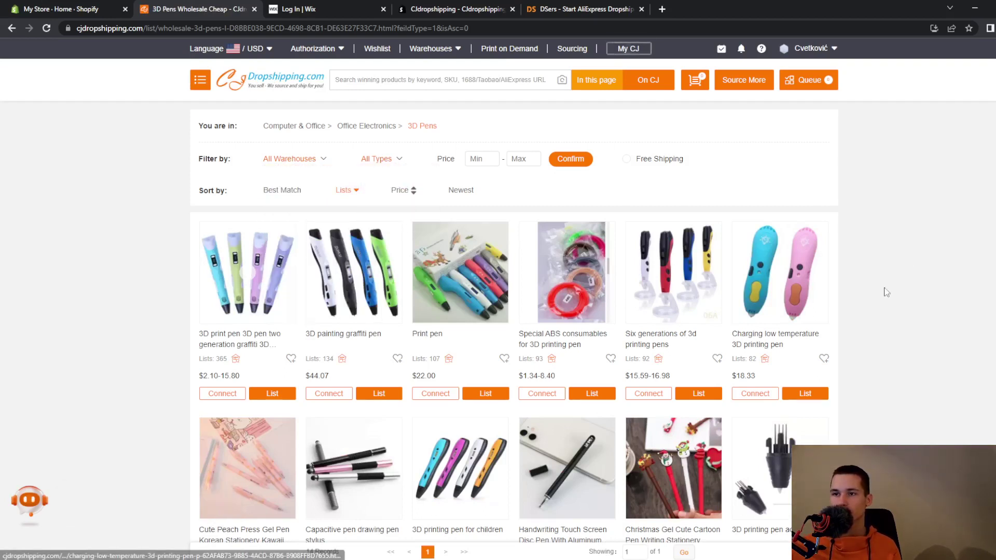
scroll(914, 260, "down", 5)
scroll(825, 325, "up", 5)
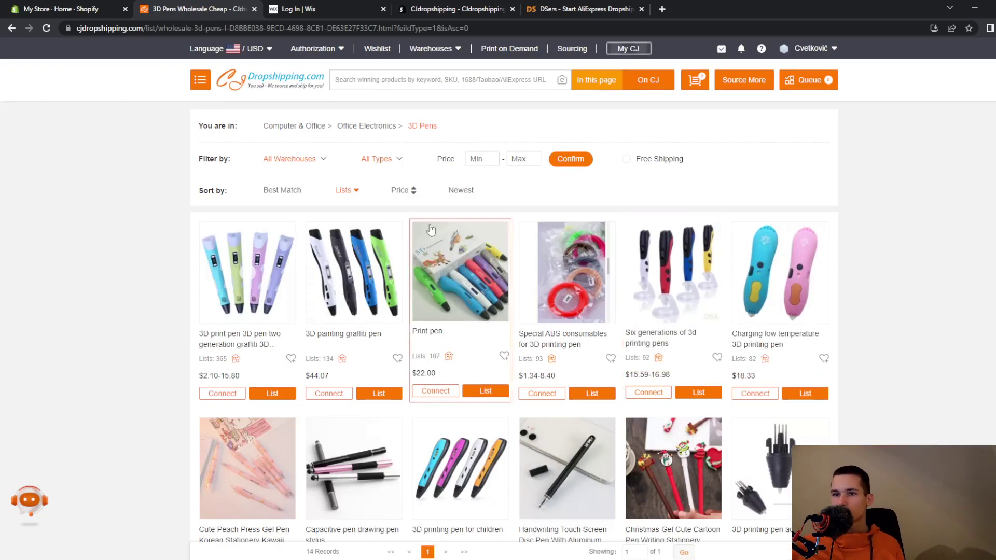
mouse_move(381, 132)
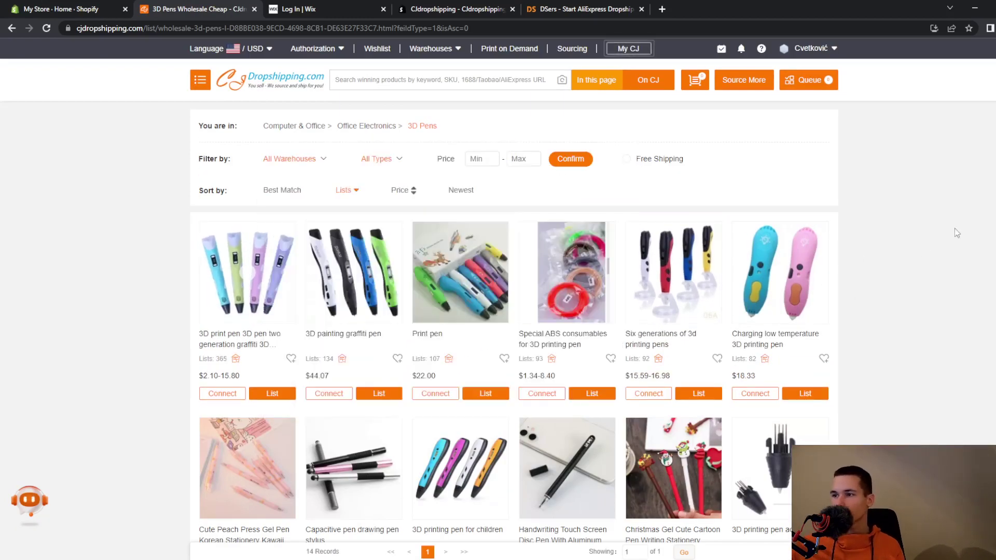
View the top-listed two-generation 3D print pen page, then return to the 3D Pens list.
left_click(282, 273)
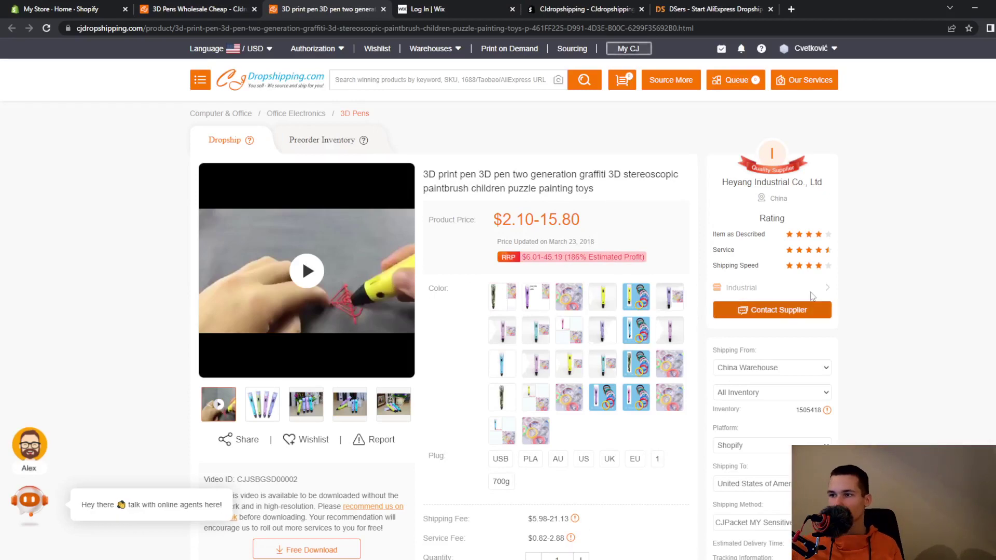
scroll(861, 313, "down", 5)
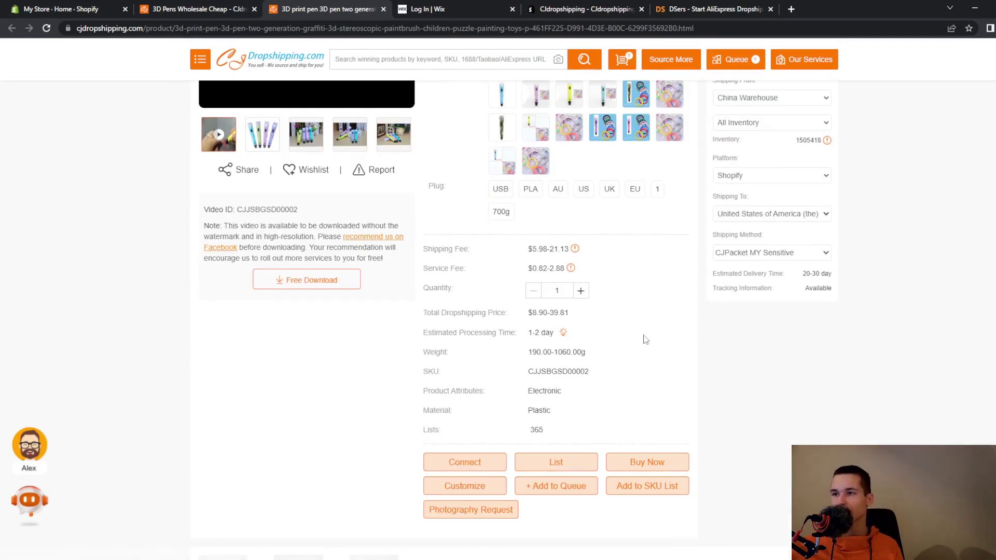
scroll(654, 321, "down", 10)
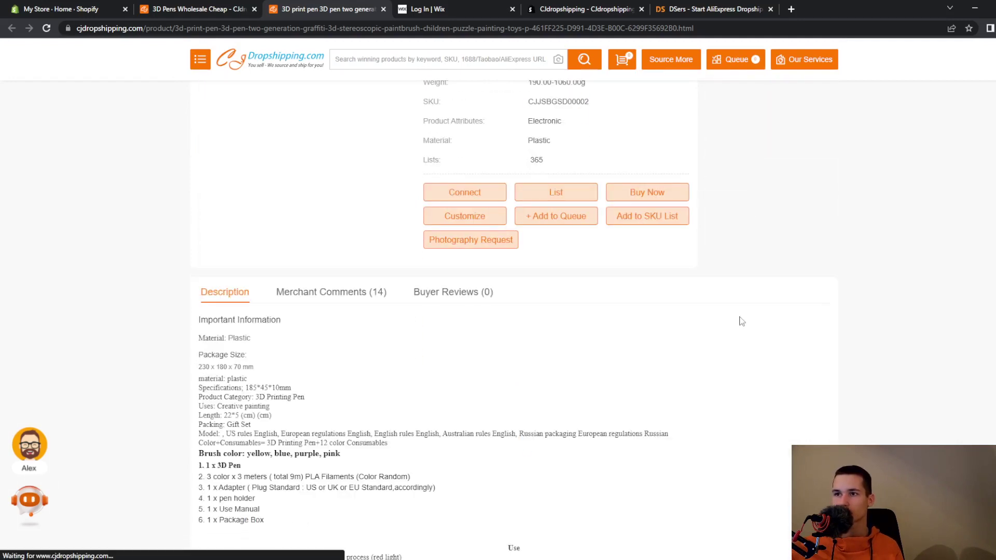
scroll(764, 307, "up", 15)
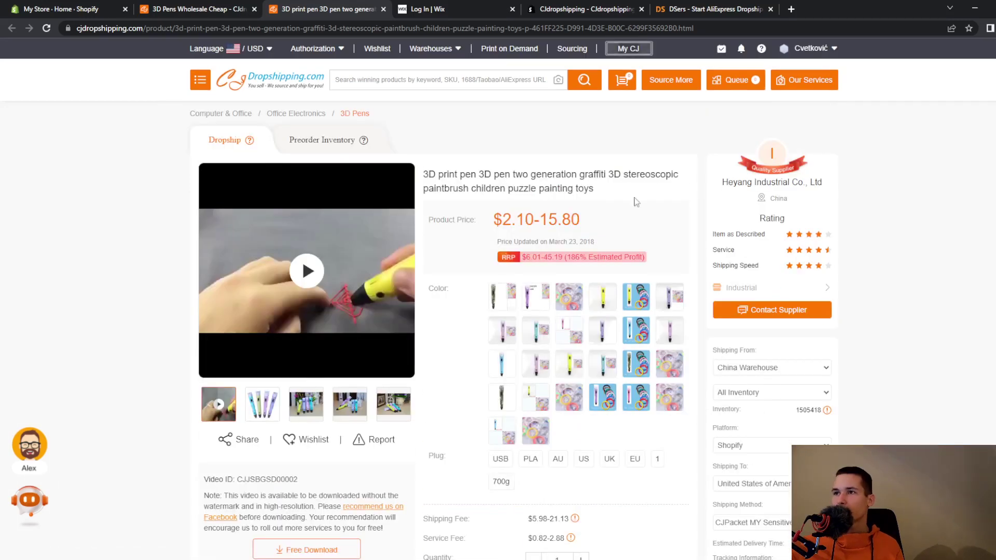
left_click(240, 5)
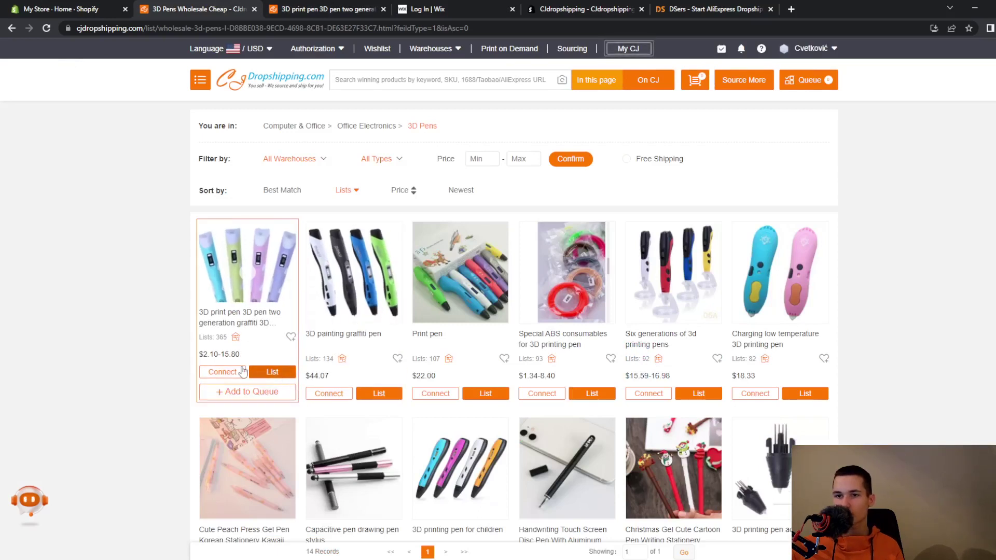
Connect the first 3D pen to Shopify, view the empty store authorization page, then return to the list.
left_click(236, 372)
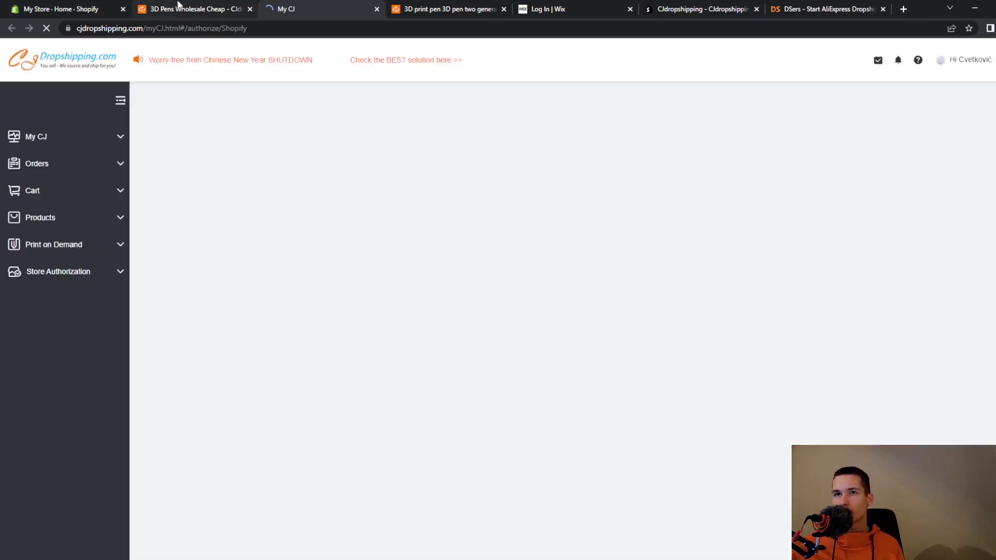
left_click(178, 8)
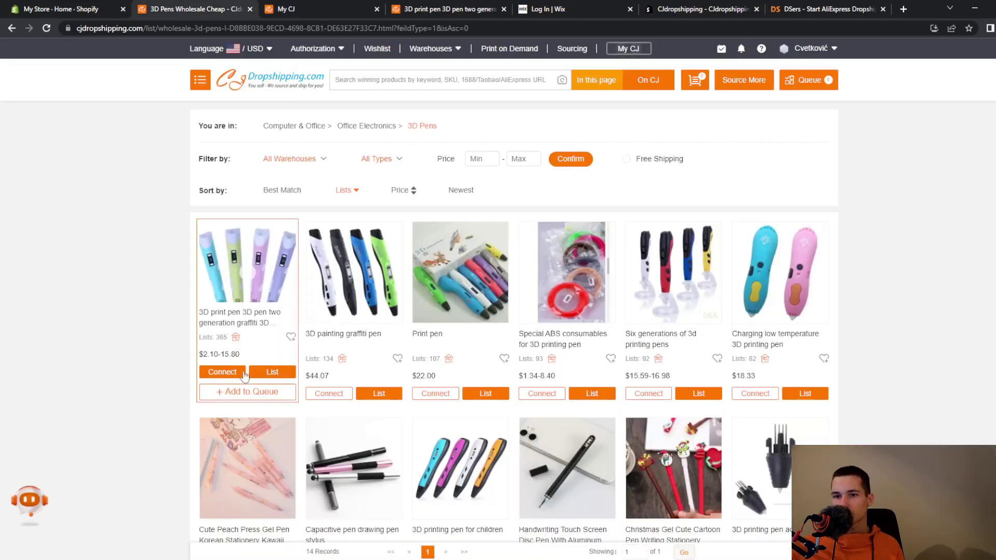
left_click(236, 372)
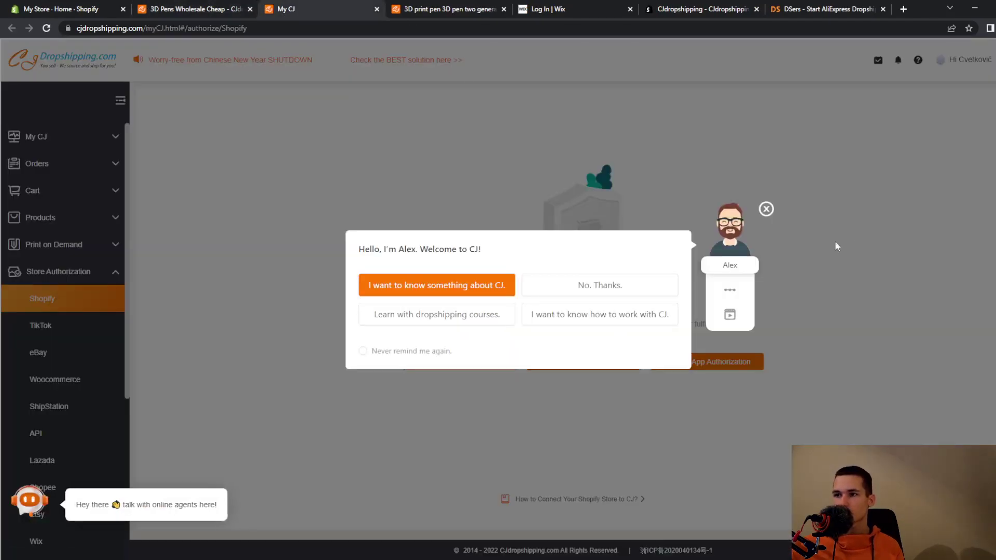
left_click(766, 209)
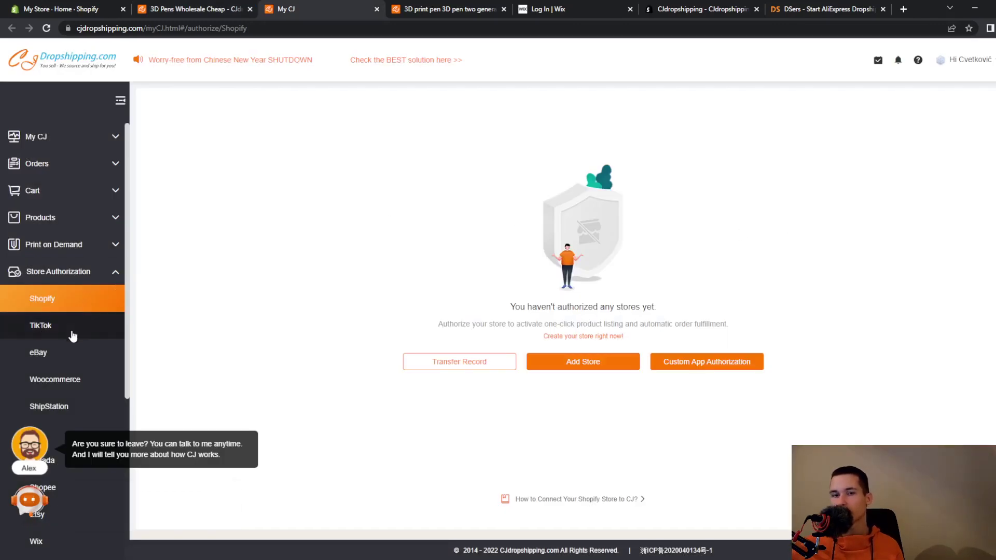
scroll(73, 335, "down", 1)
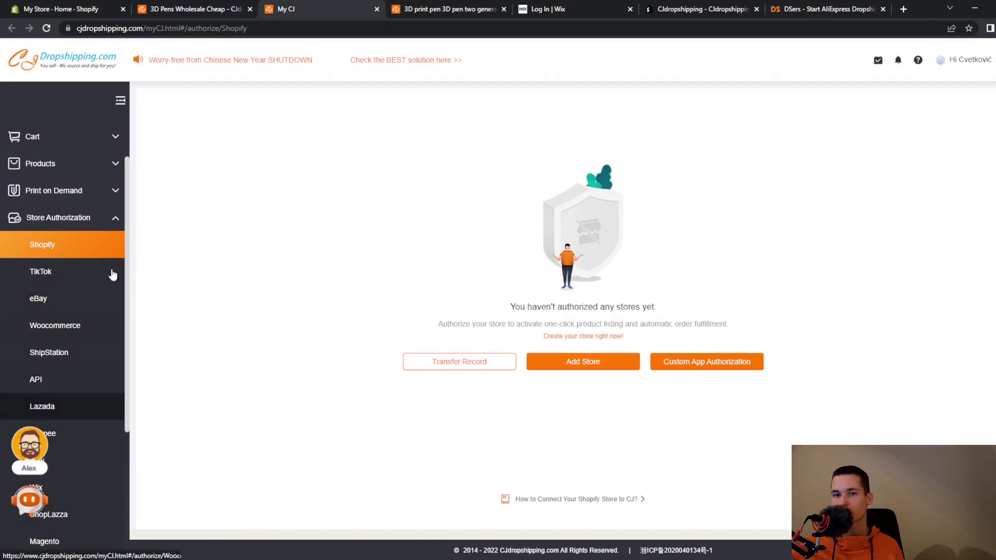
scroll(85, 356, "down", 4)
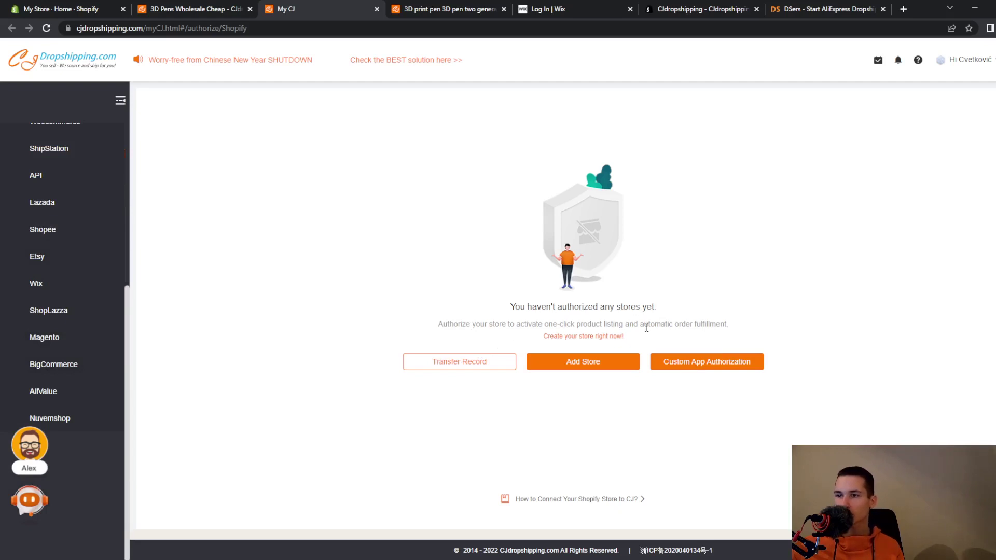
scroll(84, 260, "up", 5)
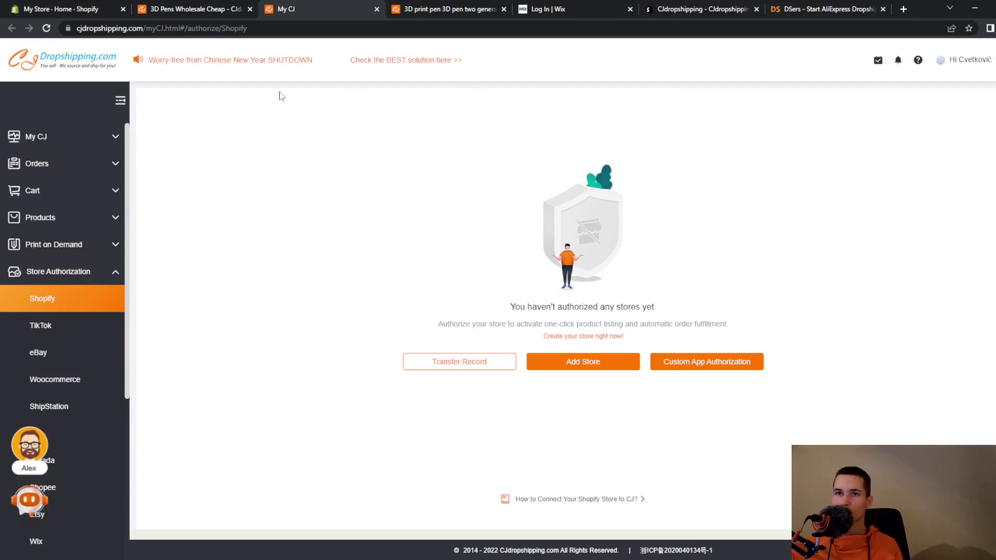
left_click(176, 10)
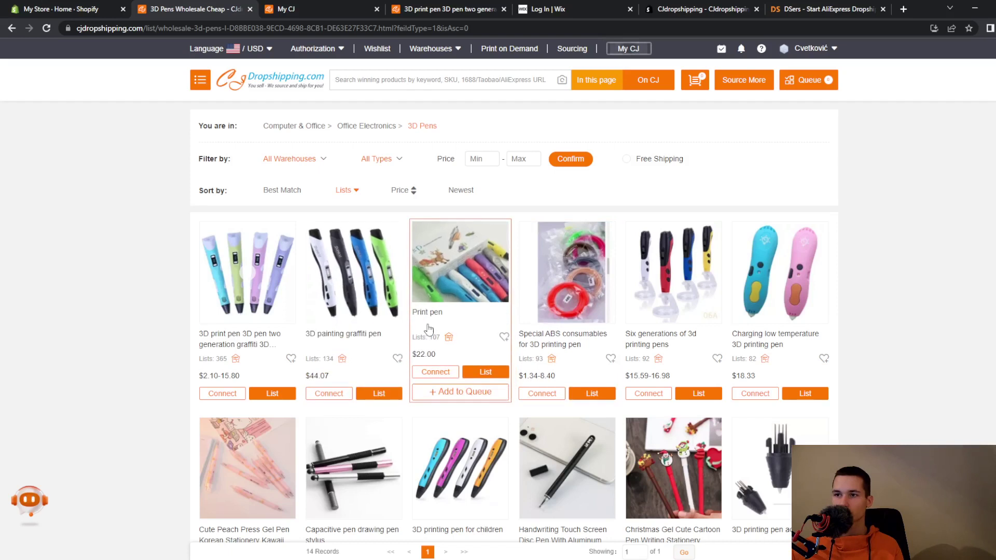
Start a Shopify store authorization via Add Store and Authorize, then open the first 3D print pen's listing form.
left_click(341, 7)
left_click(584, 362)
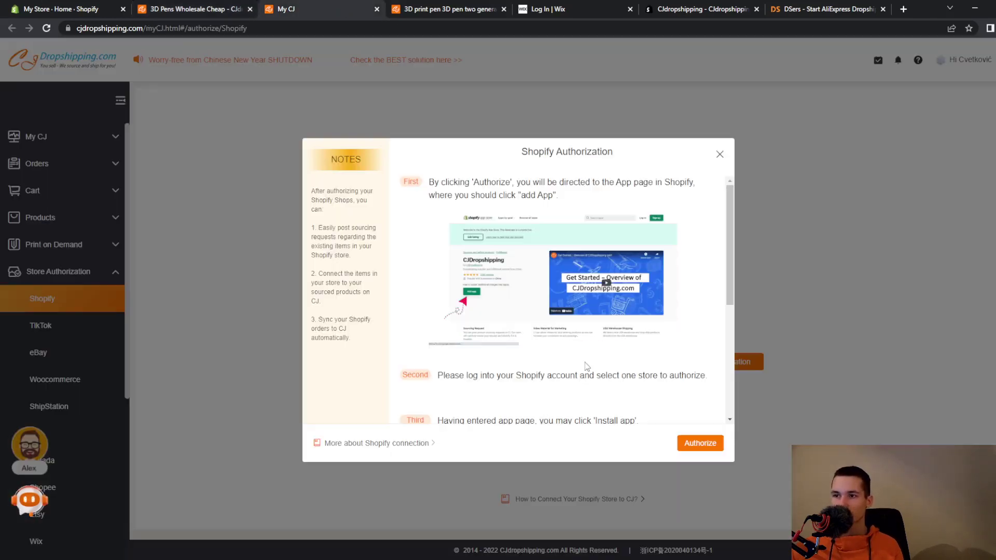
scroll(560, 301, "down", 4)
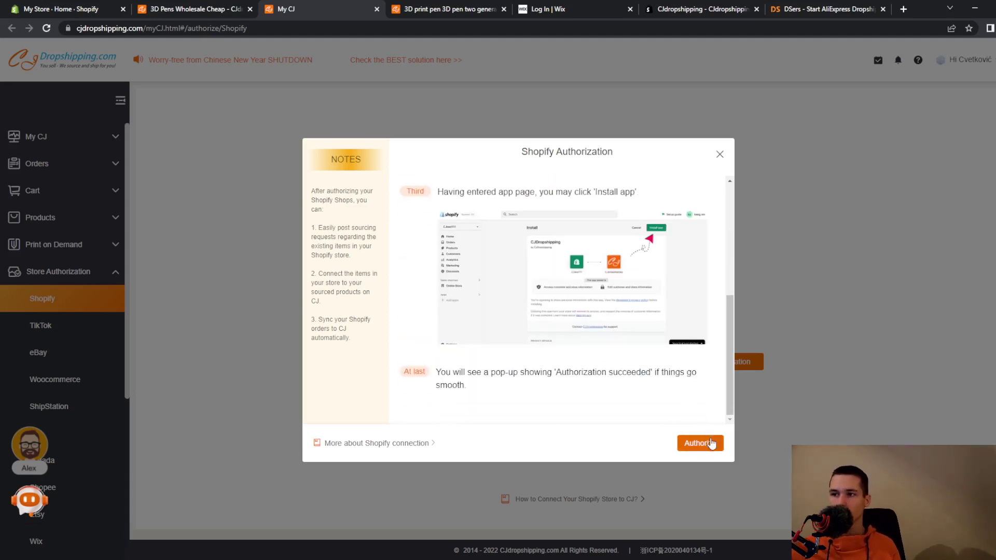
left_click(700, 443)
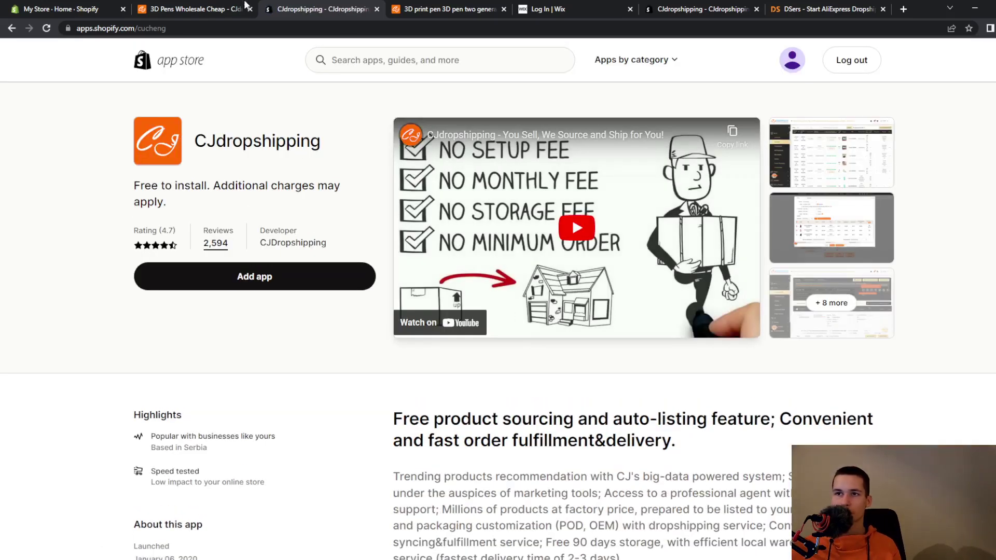
left_click(218, 7)
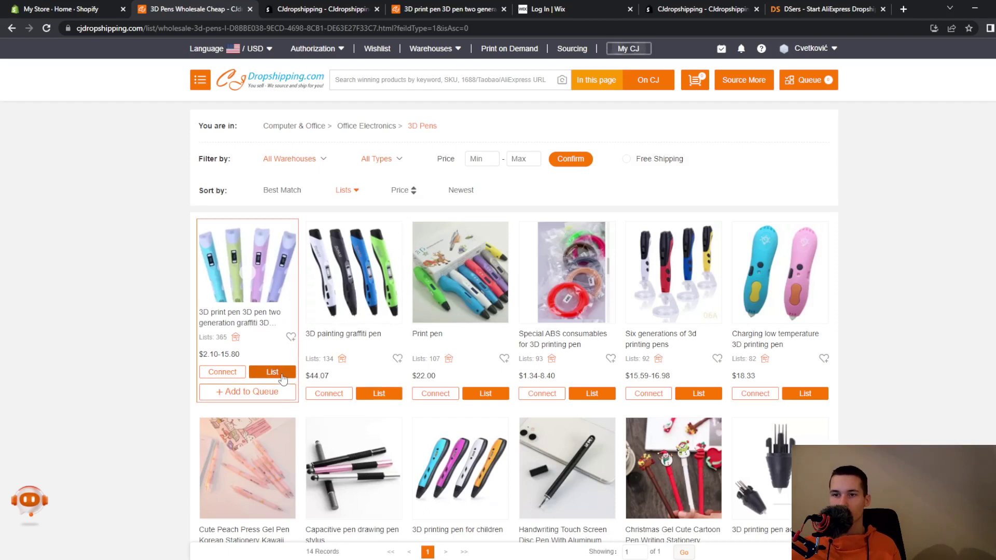
left_click(279, 377)
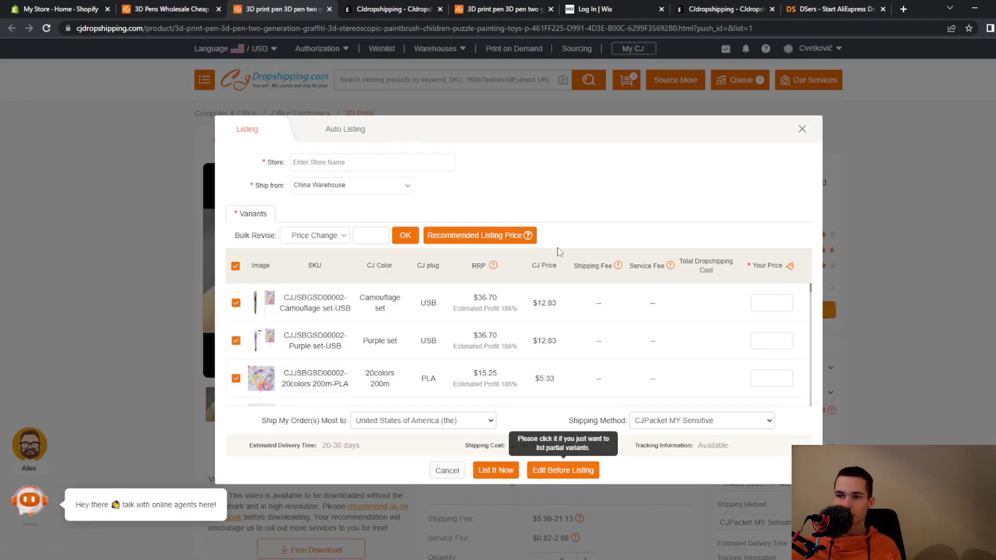
Review the first pen's variant table and Auto Listing options, then close the listing dialog.
scroll(593, 356, "down", 5)
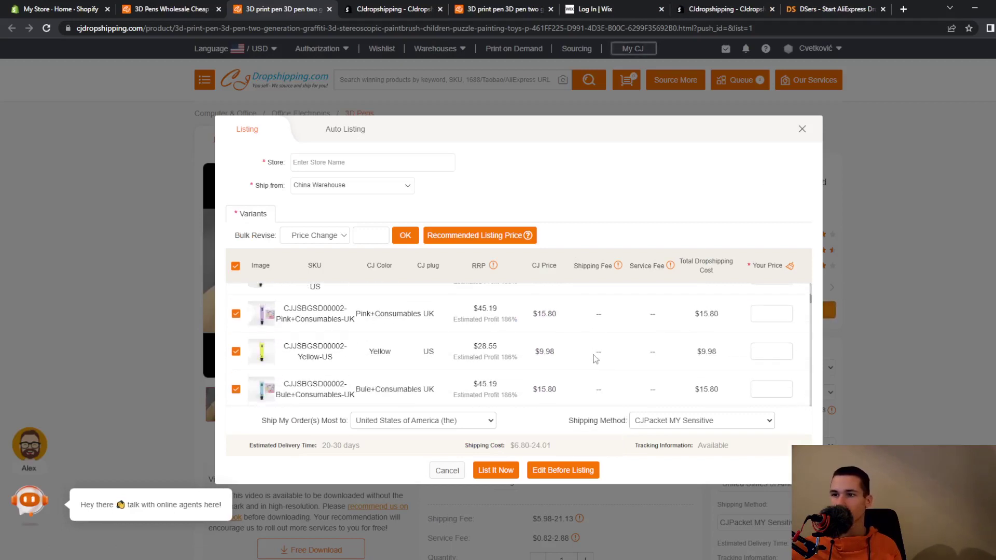
scroll(485, 352, "down", 5)
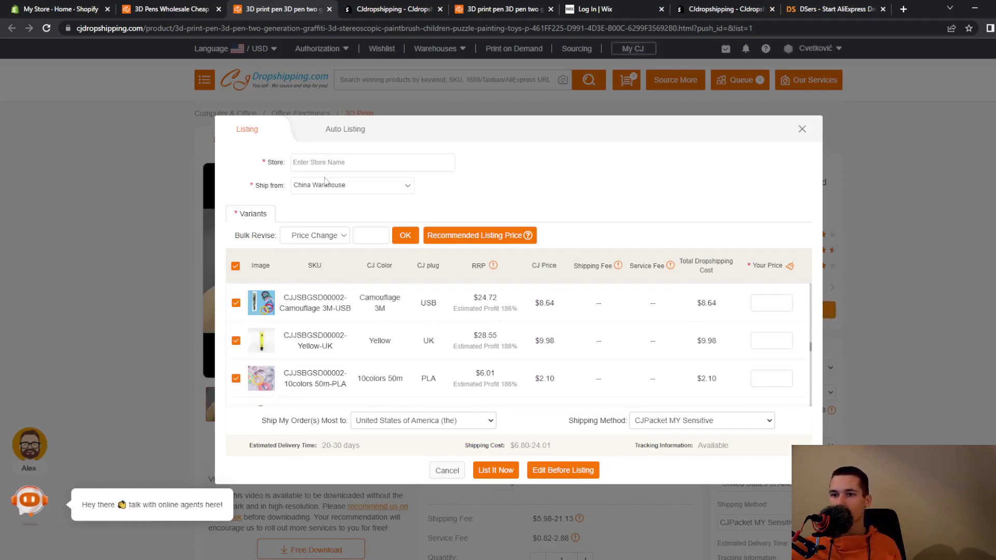
left_click(345, 129)
left_click(740, 166)
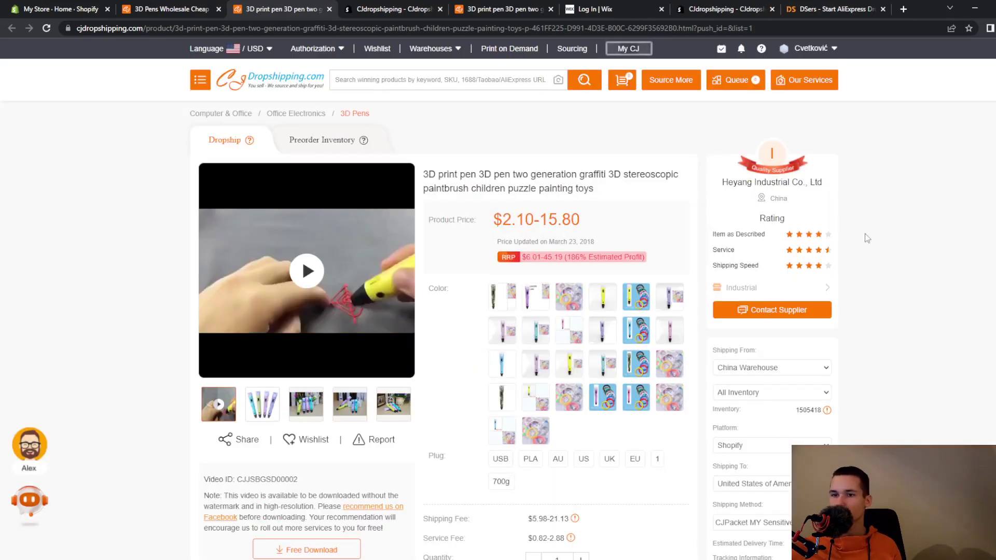
Return to the 3D Pens product list and scroll through it.
scroll(864, 233, "down", 15)
scroll(860, 262, "up", 15)
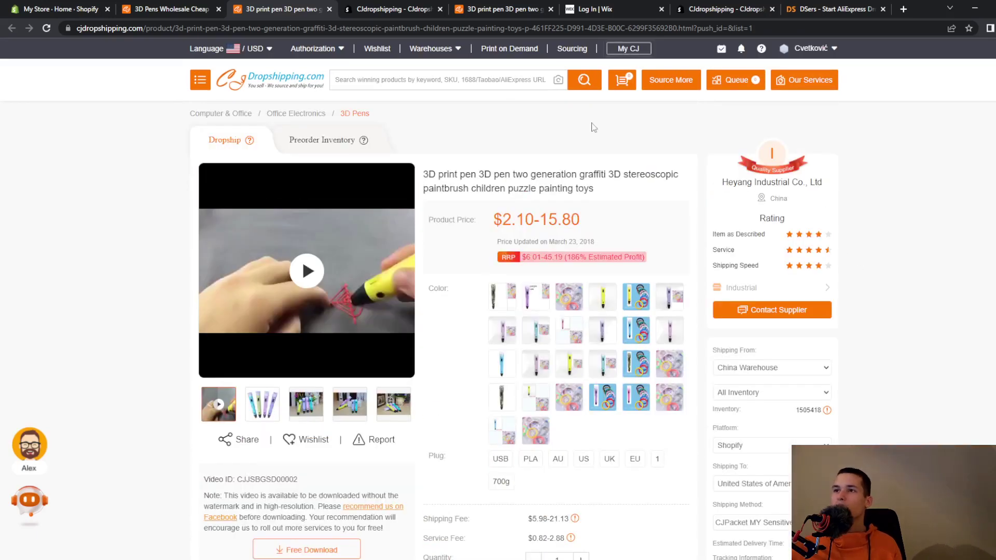
left_click(197, 6)
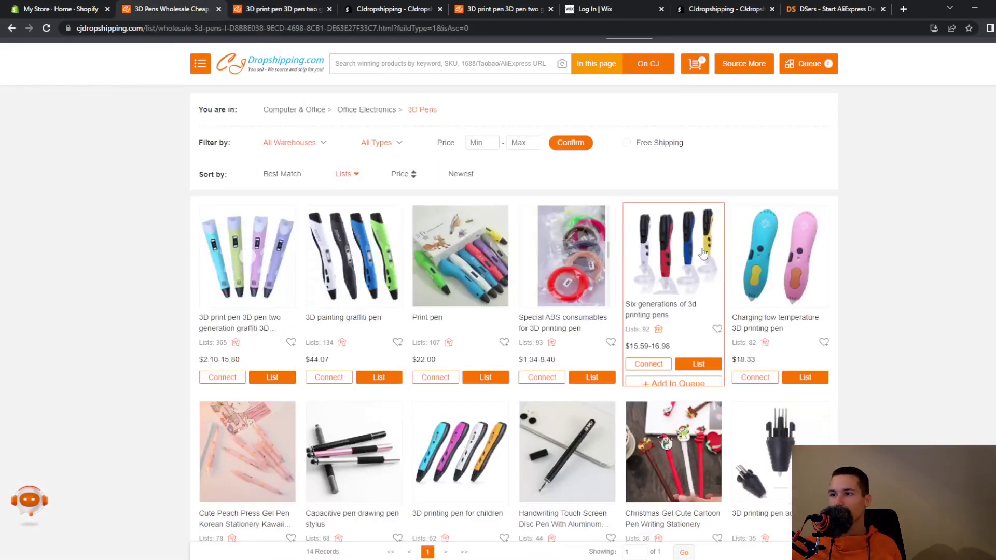
scroll(828, 271, "down", 10)
scroll(734, 281, "up", 5)
scroll(735, 281, "up", 1)
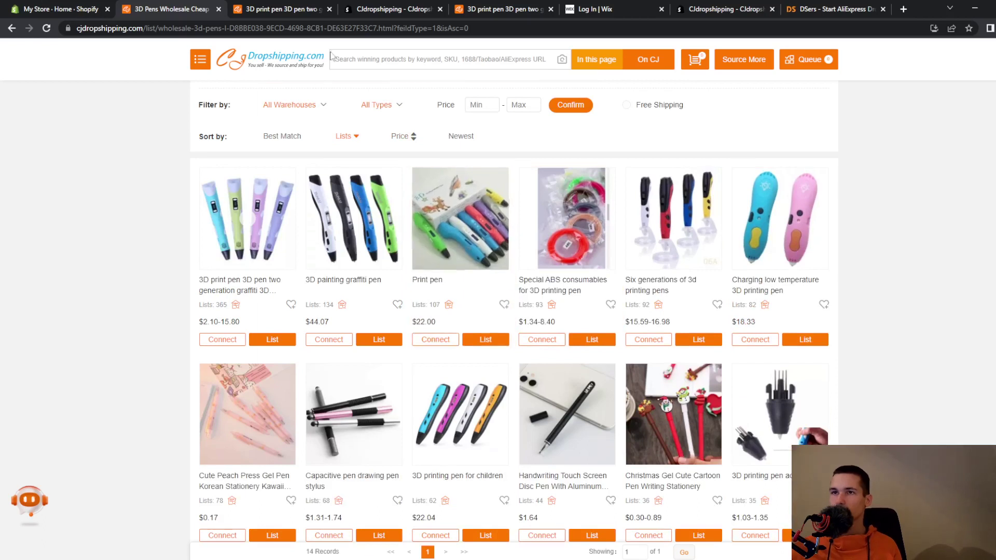
Look over the 3D print pen pages and app store page, then connect the first 3D pen to a Shopify store.
left_click(280, 9)
left_click(391, 7)
left_click(497, 6)
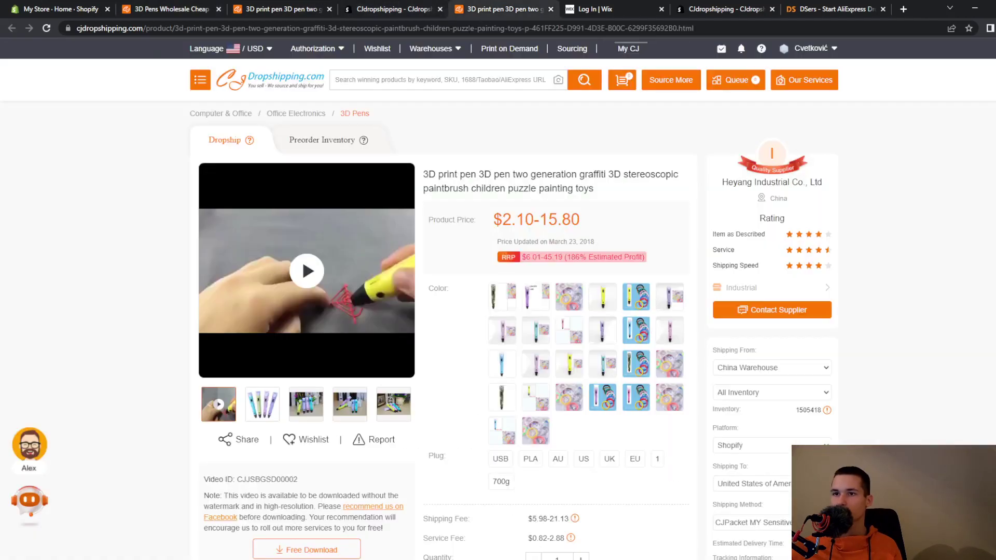
left_click(280, 9)
left_click(171, 9)
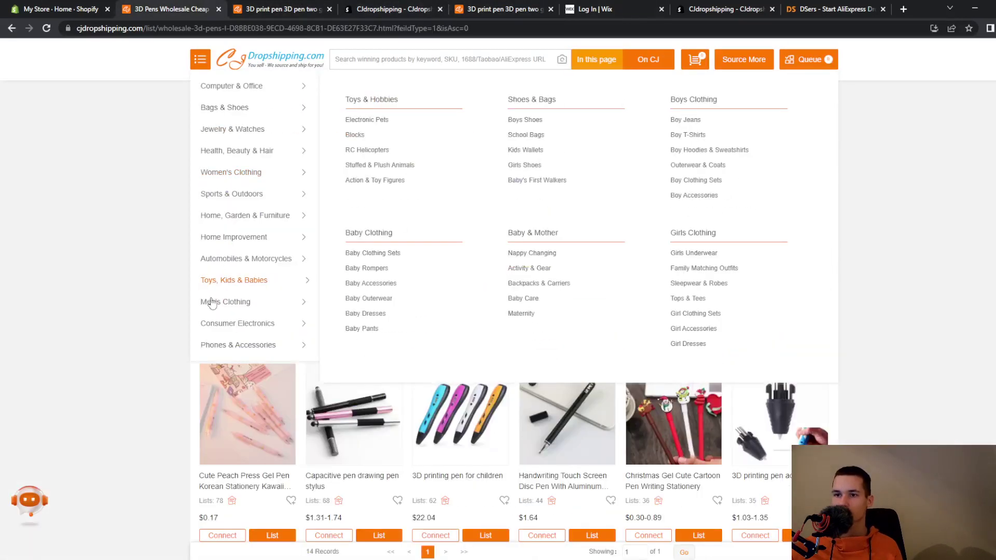
left_click(223, 317)
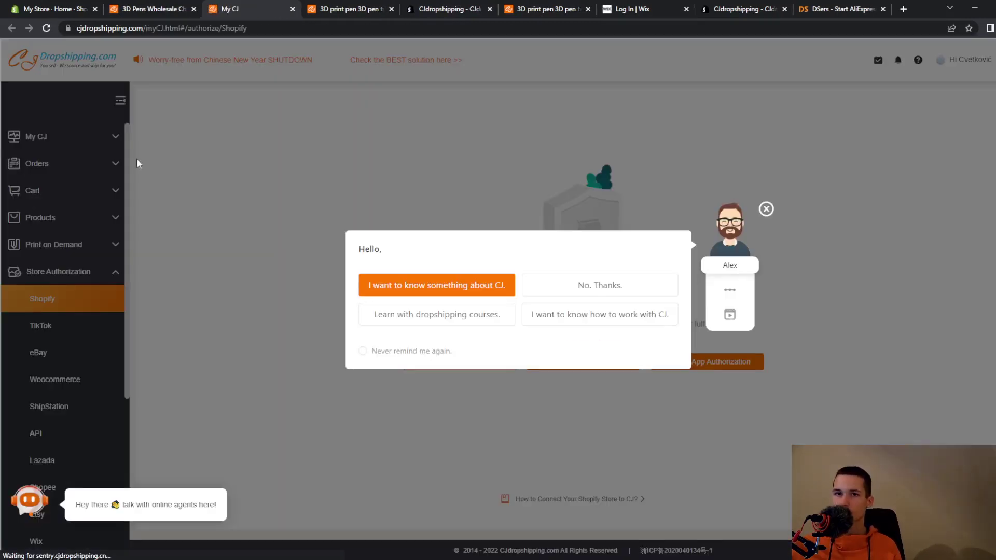
Close the assistant's greeting and scroll the Store Authorization page, which lists no authorized stores yet.
left_click(766, 209)
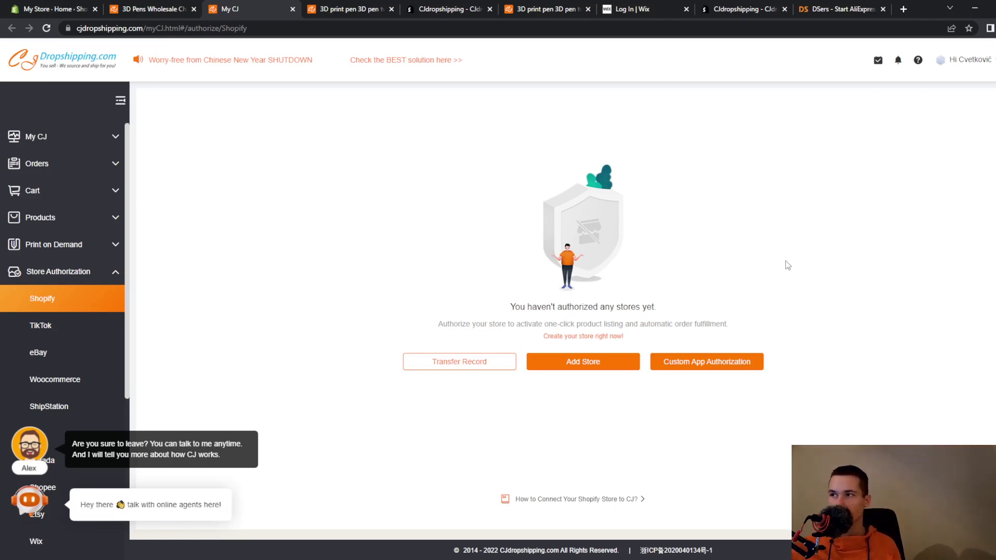
scroll(75, 311, "down", 5)
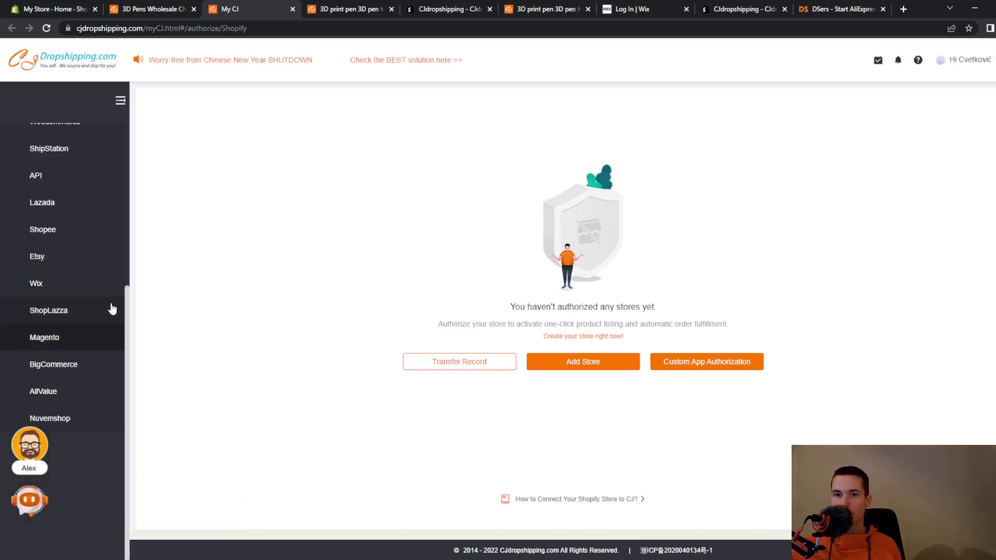
scroll(78, 240, "up", 5)
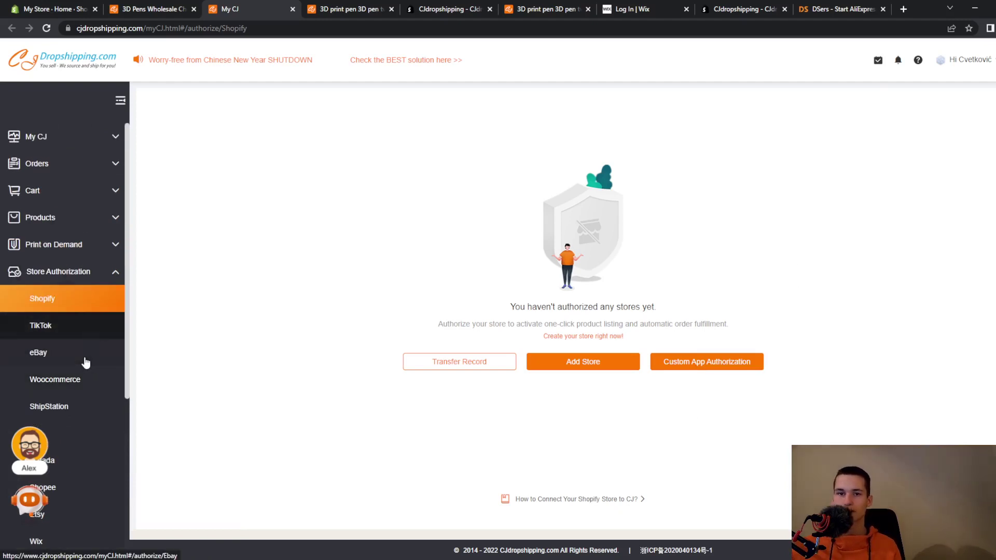
scroll(83, 352, "down", 3)
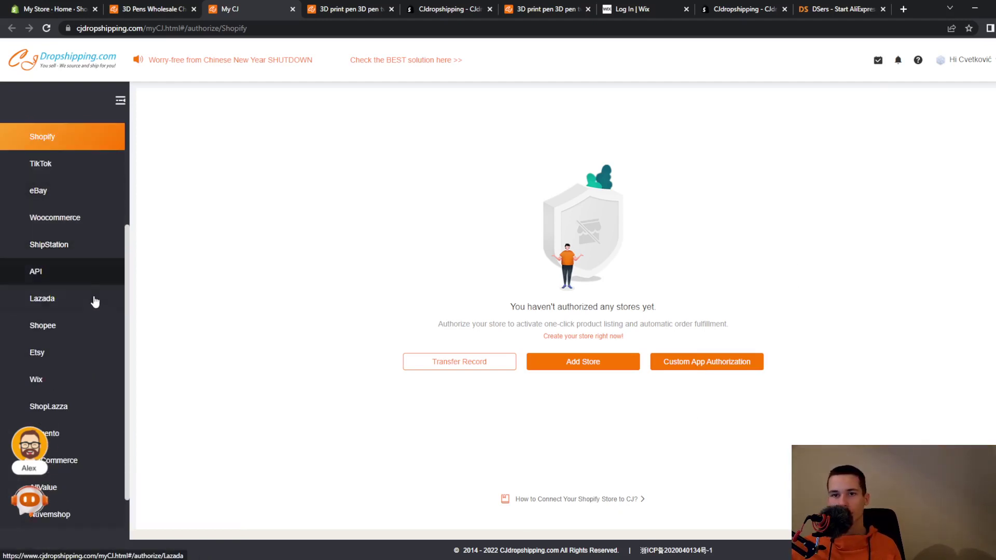
scroll(93, 317, "down", 2)
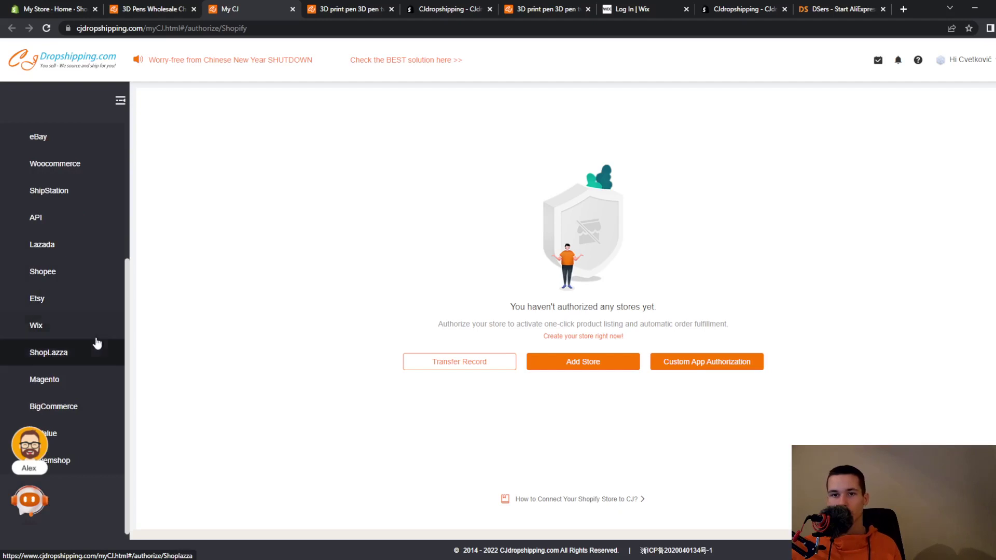
scroll(88, 255, "up", 2)
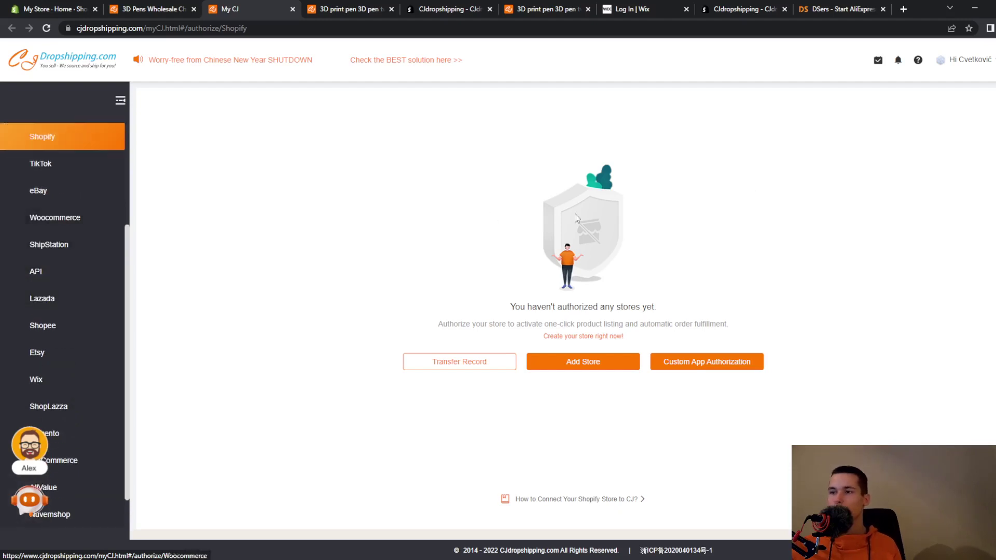